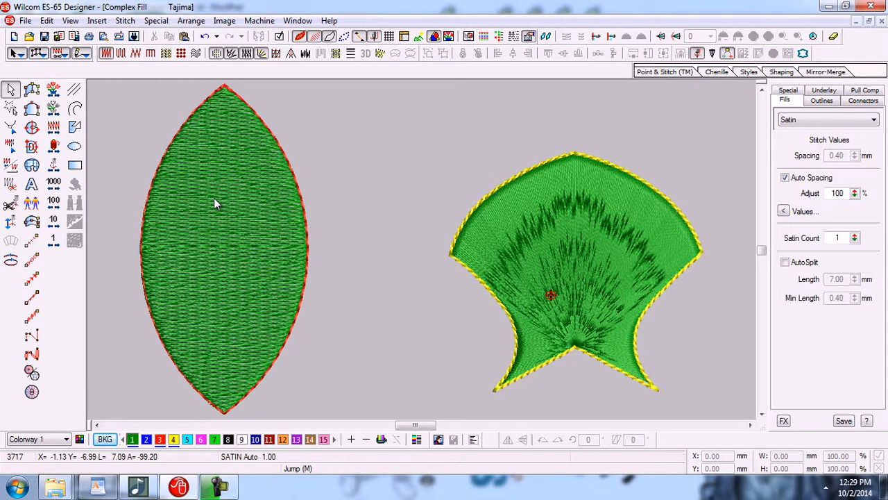
# Try moving the leaf's green fill and red run outline off the guide shape, then undo both moves
pyautogui.moveTo(202, 191); pyautogui.dragTo(497, 184)
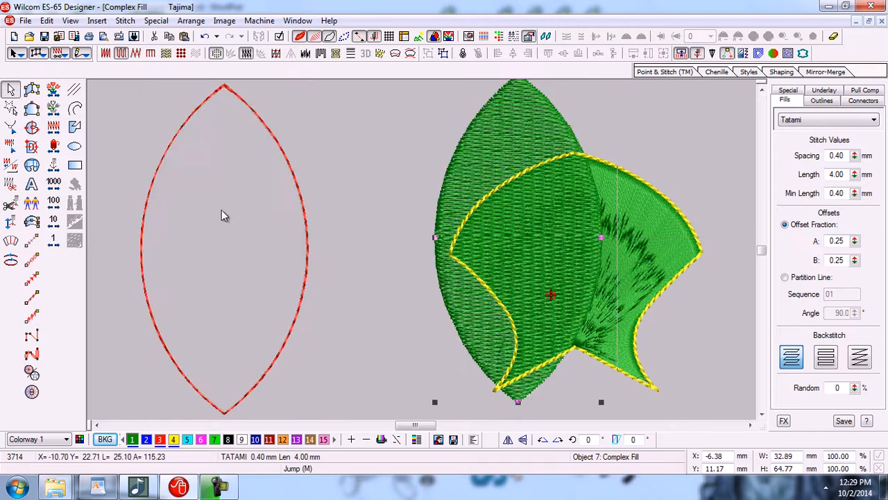
pyautogui.click(299, 188)
pyautogui.moveTo(299, 188); pyautogui.dragTo(442, 186)
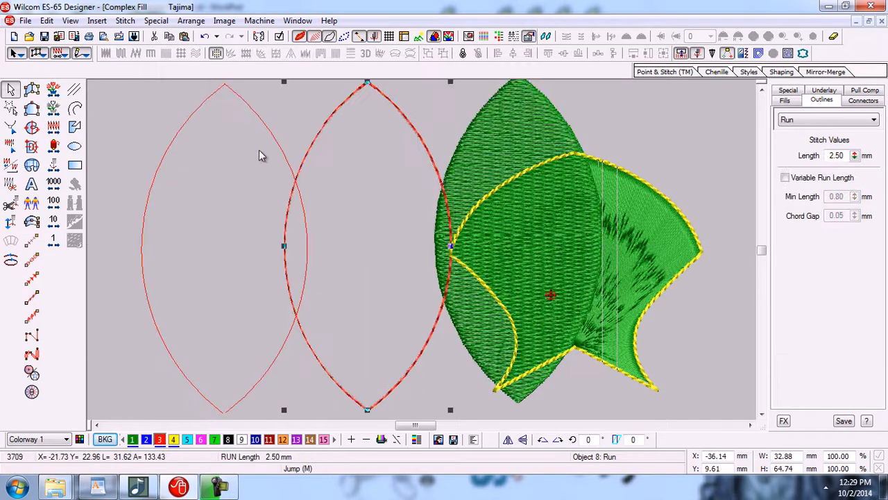
pyautogui.click(277, 147)
pyautogui.hotkey('ctrl', 'z')
pyautogui.hotkey('ctrl', 'z')
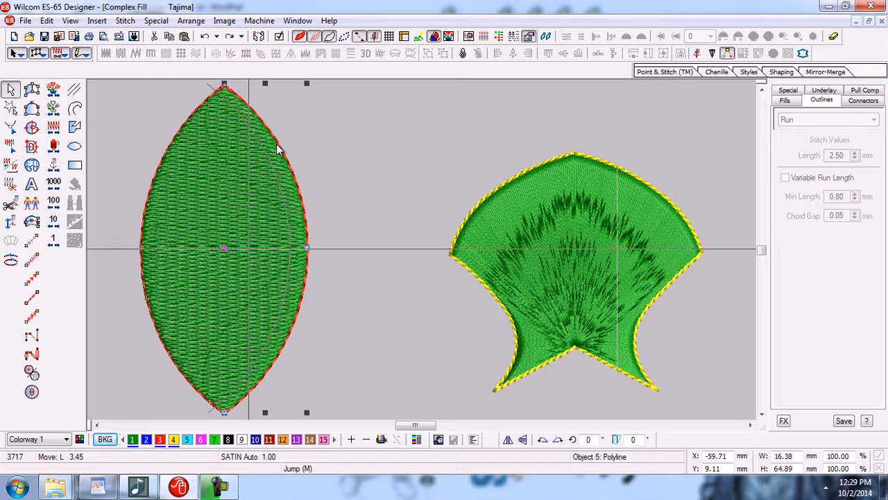
# Try nudging the right half of the leaf's guide outline to the left, then nudge it back into place
pyautogui.press('Left')
pyautogui.press('Left')
pyautogui.press('Left')
pyautogui.press('Left')
pyautogui.press('Left')
pyautogui.press('Left')
pyautogui.press('Left')
pyautogui.press('Left')
pyautogui.press('Left')
pyautogui.press('Left')
pyautogui.press('Left')
pyautogui.press('Left')
pyautogui.press('Left')
pyautogui.press('Left')
pyautogui.press('Left')
pyautogui.press('Left')
pyautogui.press('Left')
pyautogui.press('Left')
pyautogui.press('Left')
pyautogui.press('Left')
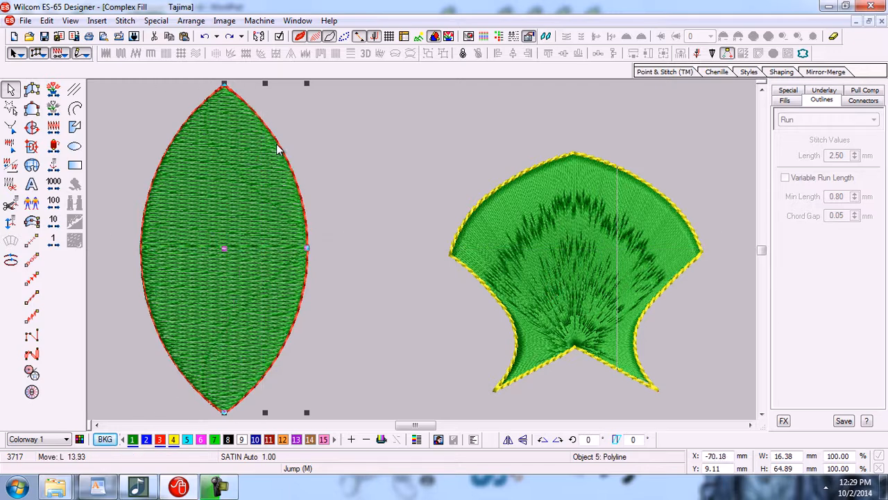
pyautogui.press('Right')
pyautogui.press('Right')
pyautogui.press('Right')
pyautogui.press('Right')
pyautogui.press('Right')
pyautogui.press('Right')
pyautogui.press('Right')
pyautogui.press('Right')
pyautogui.press('Right')
pyautogui.press('Right')
pyautogui.press('Right')
pyautogui.press('Right')
pyautogui.press('Right')
pyautogui.press('Right')
pyautogui.press('Right')
pyautogui.press('Right')
pyautogui.press('Right')
pyautogui.press('Right')
pyautogui.press('Right')
pyautogui.press('Right')
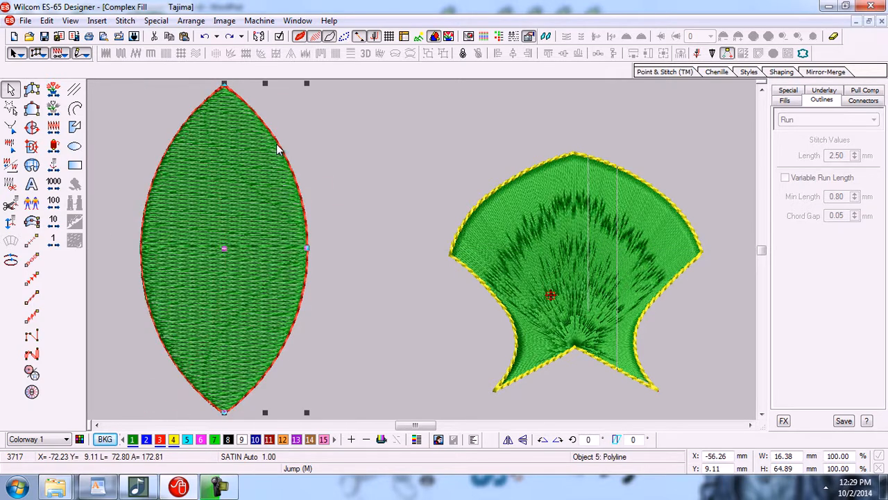
# Move the leaf's fill and run outline aside to expose the guide, then group its two polyline halves
pyautogui.click(242, 175)
pyautogui.moveTo(242, 175); pyautogui.dragTo(500, 152)
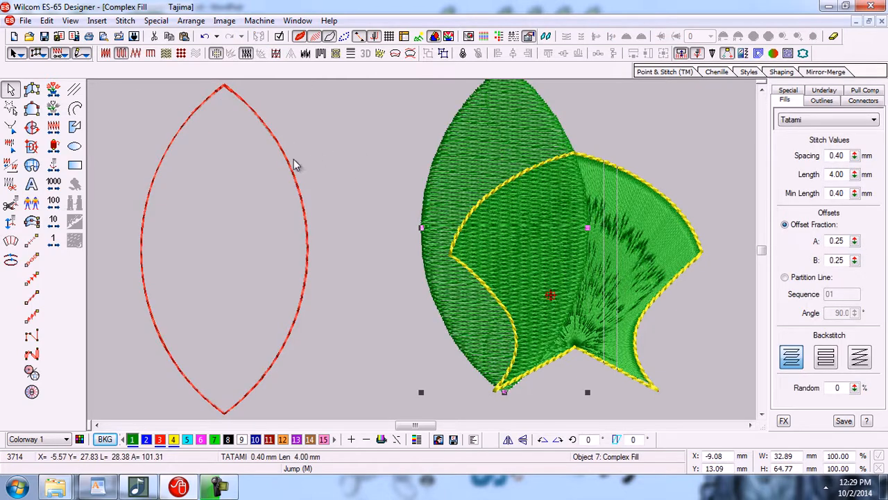
pyautogui.moveTo(288, 160); pyautogui.dragTo(452, 176)
pyautogui.click(182, 124)
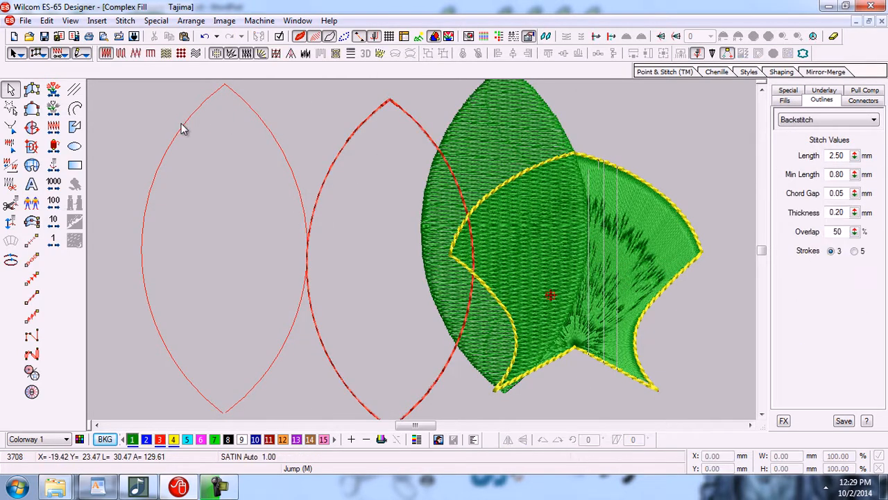
pyautogui.keyDown('ctrl'); pyautogui.click(268, 128); pyautogui.keyUp('ctrl')
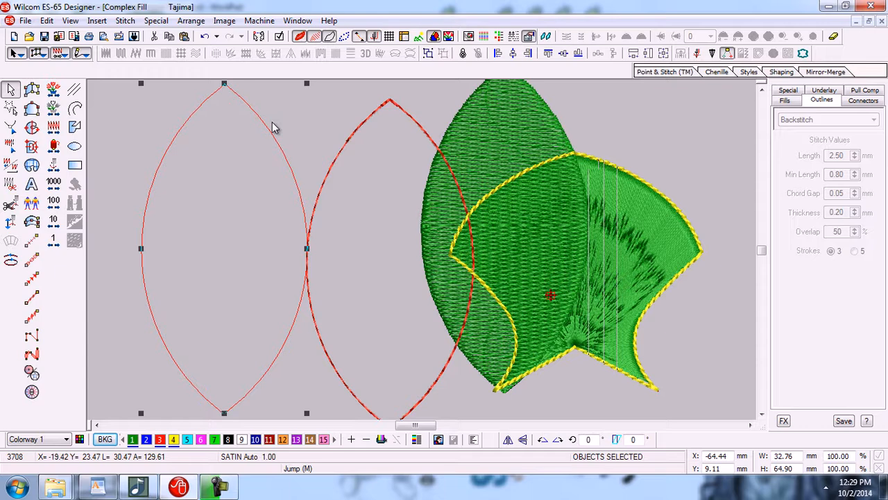
pyautogui.click(428, 54)
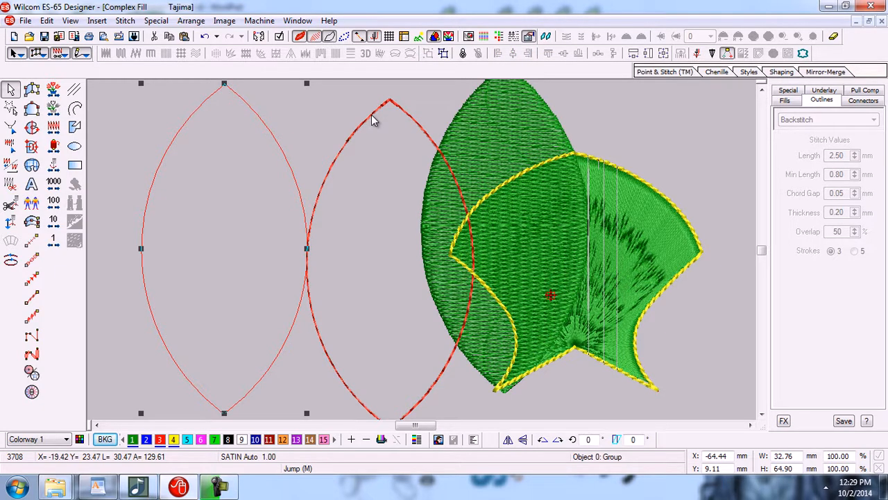
# Undo the moves of the leaf's fill and run outline, and group the two guide polyline halves again
pyautogui.hotkey('ctrl', 'z')
pyautogui.hotkey('ctrl', 'z')
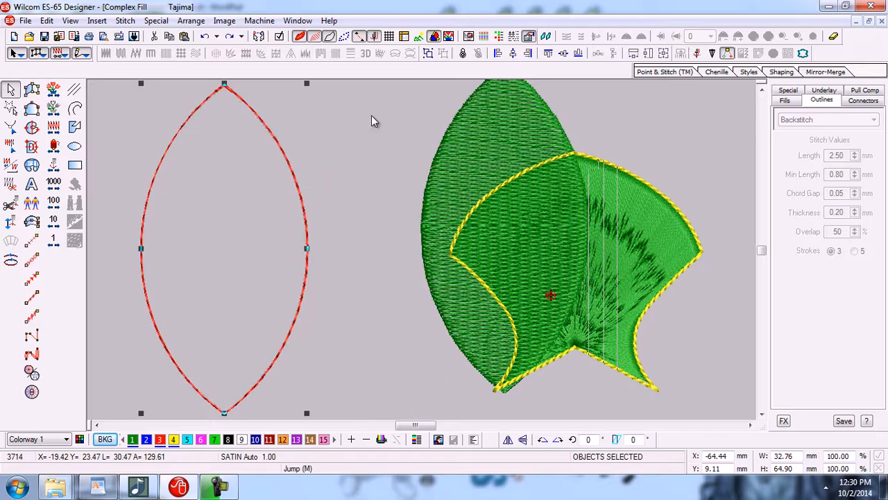
pyautogui.hotkey('ctrl', 'y')
pyautogui.click(427, 53)
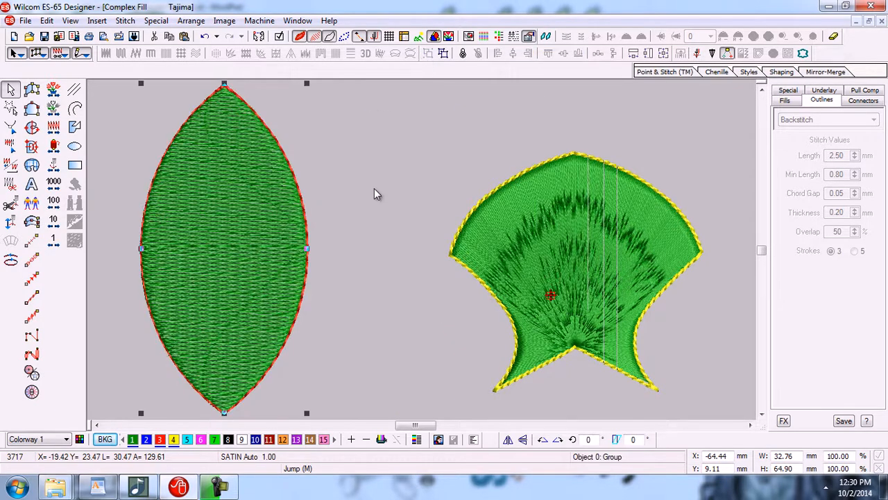
# Nudge the grouped guide outline about 38 mm to the left, clear of the filled leaf, and deselect it
pyautogui.press('Left')
pyautogui.press('Left')
pyautogui.press('Left')
pyautogui.press('Left')
pyautogui.press('Left')
pyautogui.press('Left')
pyautogui.press('Left')
pyautogui.press('Left')
pyautogui.press('Left')
pyautogui.press('Left')
pyautogui.press('Left')
pyautogui.press('Left')
pyautogui.press('Left')
pyautogui.press('Left')
pyautogui.press('Left')
pyautogui.press('Left')
pyautogui.press('Left')
pyautogui.press('Left')
pyautogui.press('Left')
pyautogui.press('Left')
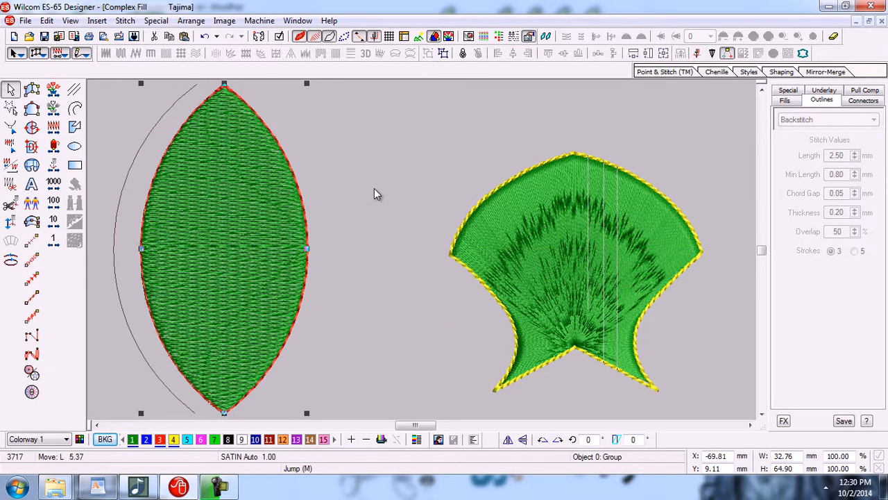
pyautogui.press('Left')
pyautogui.press('Left')
pyautogui.press('Left')
pyautogui.press('Left')
pyautogui.press('Left')
pyautogui.press('Left')
pyautogui.press('Left')
pyautogui.press('Left')
pyautogui.press('Left')
pyautogui.press('Left')
pyautogui.press('Left')
pyautogui.press('Left')
pyautogui.press('Left')
pyautogui.press('Left')
pyautogui.press('Left')
pyautogui.press('Left')
pyautogui.press('Left')
pyautogui.press('Left')
pyautogui.press('Left')
pyautogui.press('Left')
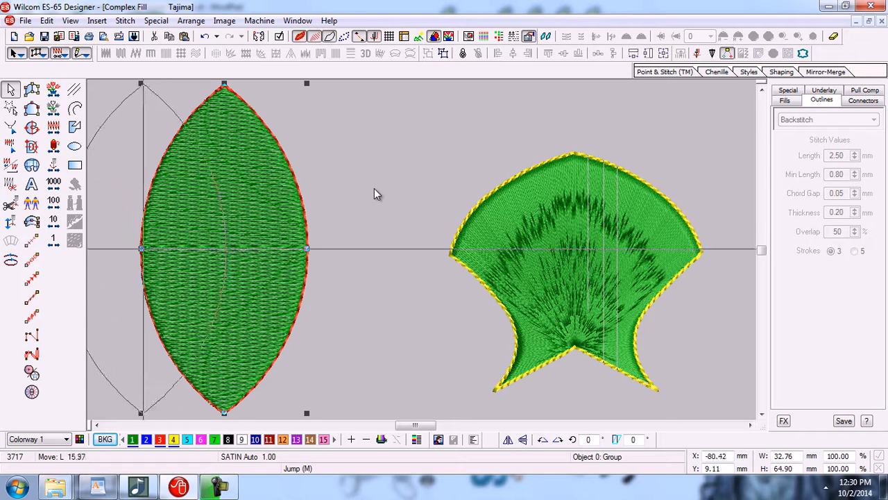
pyautogui.press('Left')
pyautogui.press('Left')
pyautogui.press('Left')
pyautogui.press('Left')
pyautogui.press('Left')
pyautogui.press('Left')
pyautogui.press('Left')
pyautogui.press('Left')
pyautogui.press('Left')
pyautogui.press('Left')
pyautogui.press('Left')
pyautogui.press('Left')
pyautogui.press('Left')
pyautogui.press('Left')
pyautogui.press('Left')
pyautogui.press('Left')
pyautogui.press('Left')
pyautogui.press('Left')
pyautogui.press('Left')
pyautogui.press('Left')
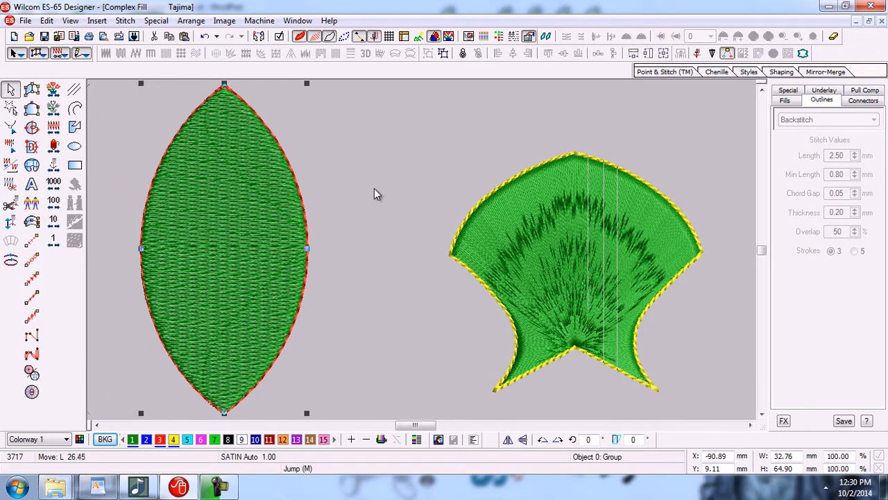
pyautogui.press('Left')
pyautogui.press('Left')
pyautogui.press('Left')
pyautogui.press('Left')
pyautogui.press('Left')
pyautogui.press('Left')
pyautogui.press('Left')
pyautogui.press('Left')
pyautogui.press('Left')
pyautogui.press('Left')
pyautogui.press('Left')
pyautogui.press('Left')
pyautogui.press('Left')
pyautogui.press('Left')
pyautogui.press('Left')
pyautogui.press('Left')
pyautogui.press('Left')
pyautogui.press('Left')
pyautogui.press('Left')
pyautogui.press('Left')
pyautogui.press('Left')
pyautogui.press('Left')
pyautogui.press('Left')
pyautogui.press('Left')
pyautogui.press('Left')
pyautogui.press('0')
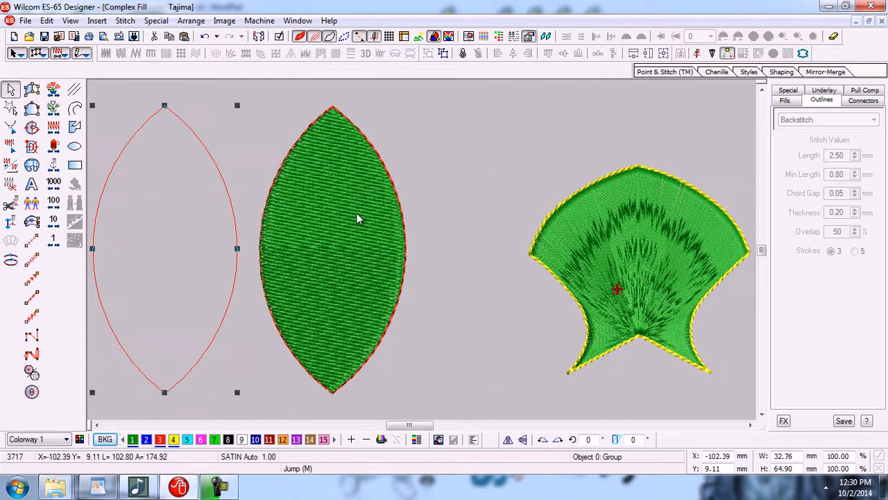
pyautogui.press('Escape')
# Start a satin Complex Fill and digitize the guide leaf's left edge from the bottom tip to the top tip
pyautogui.press('b')
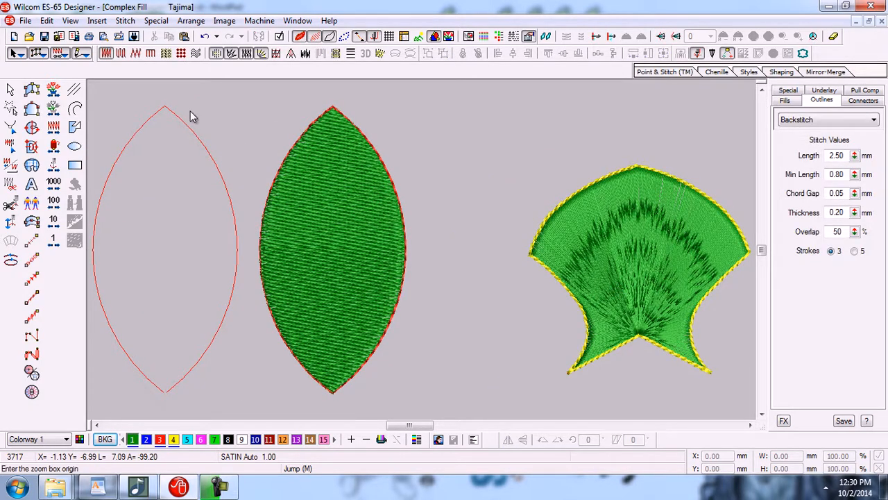
pyautogui.moveTo(90, 84); pyautogui.dragTo(416, 329)
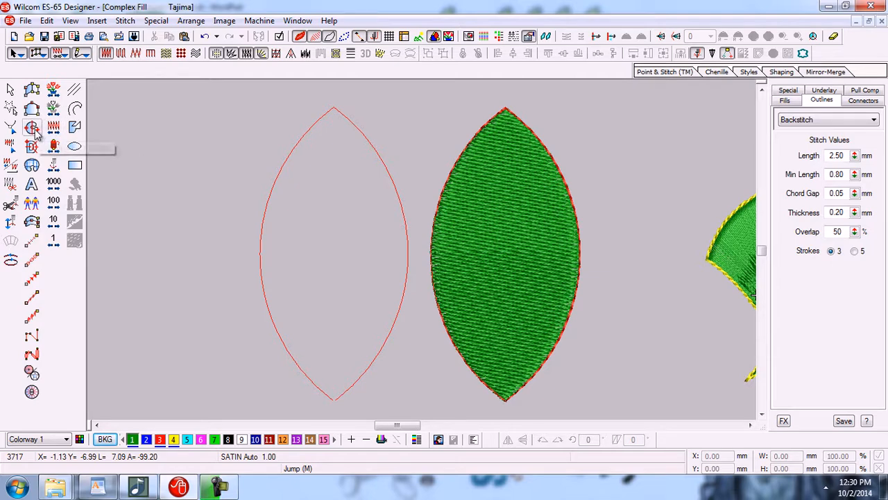
pyautogui.click(33, 131)
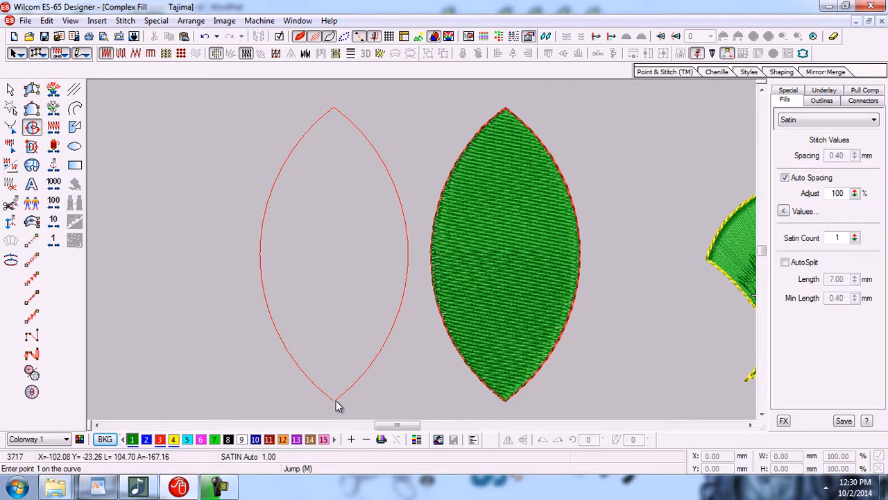
pyautogui.press('b')
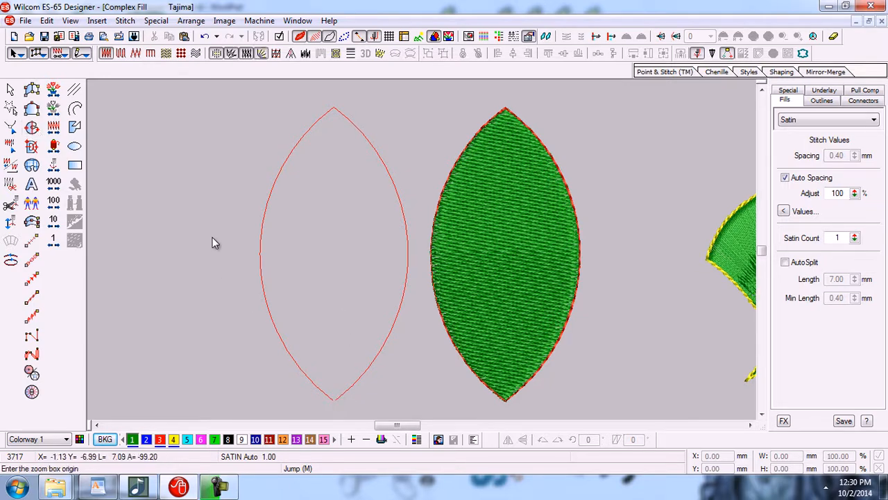
pyautogui.moveTo(208, 238); pyautogui.dragTo(410, 343)
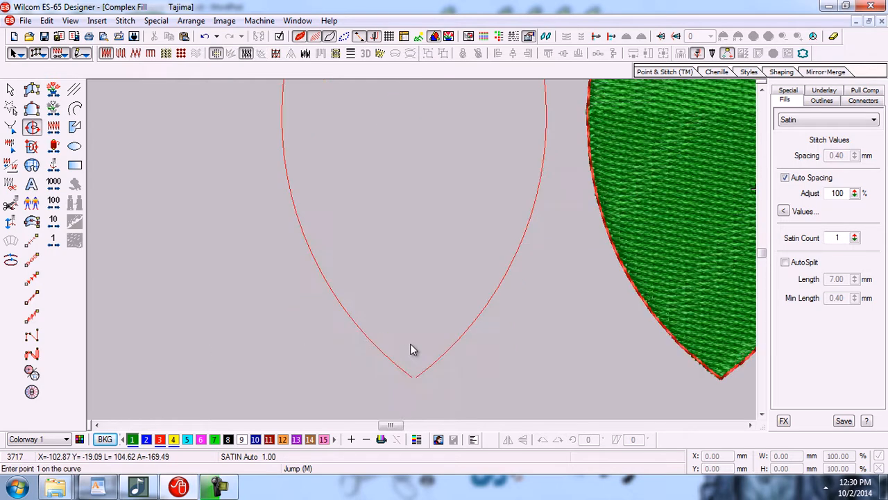
pyautogui.click(415, 379)
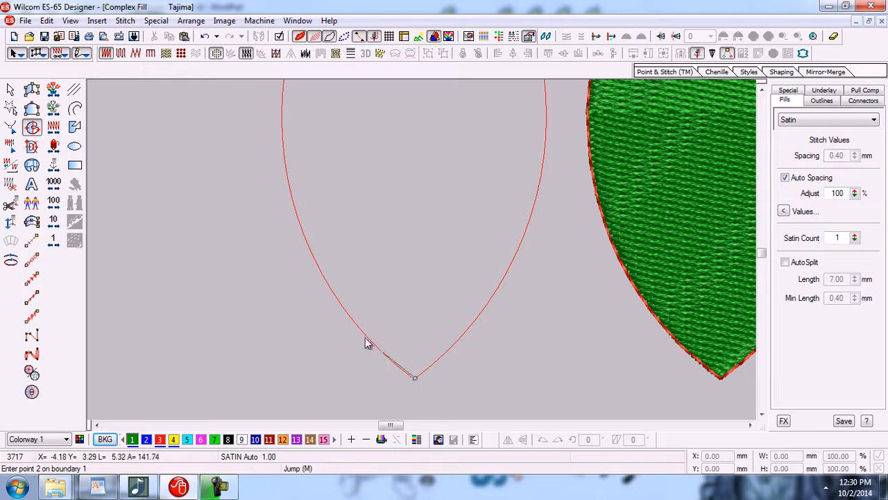
pyautogui.click(318, 269)
pyautogui.click(350, 139)
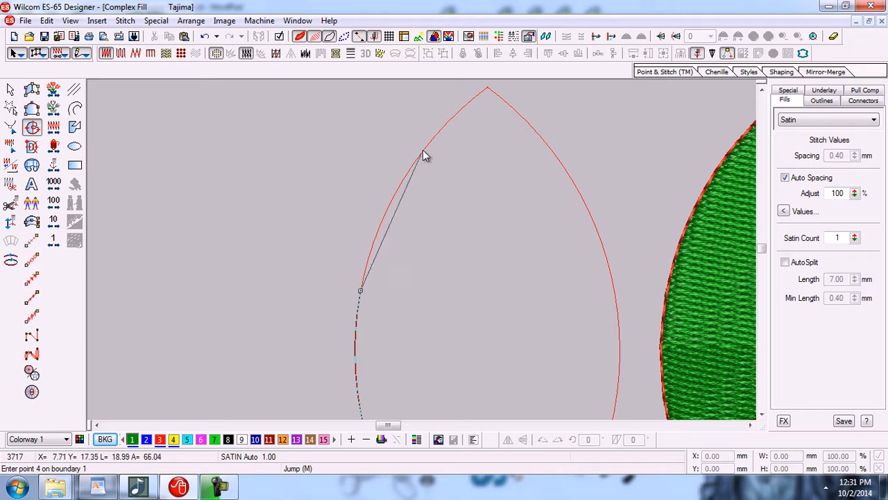
pyautogui.click(423, 150)
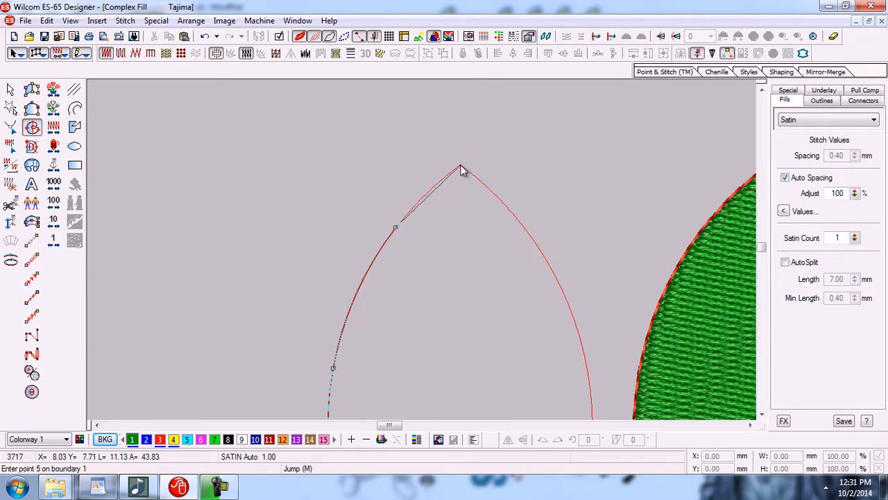
pyautogui.click(460, 167)
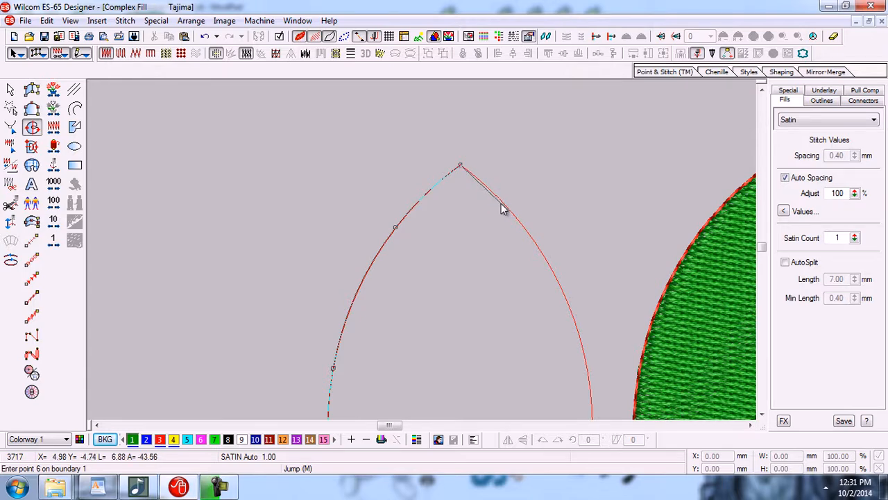
# Digitize the guide leaf's right edge with curve points back to the bottom tip and close the first boundary
pyautogui.click(529, 236)
pyautogui.press('c')
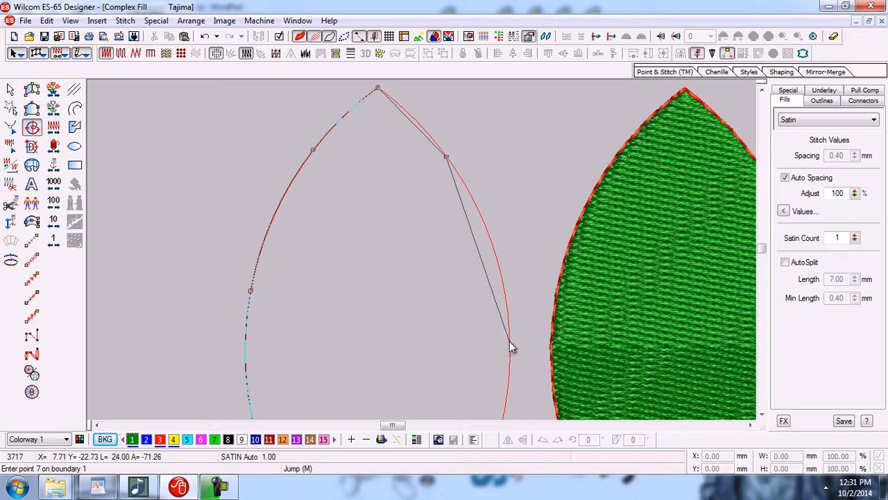
pyautogui.rightClick(510, 341)
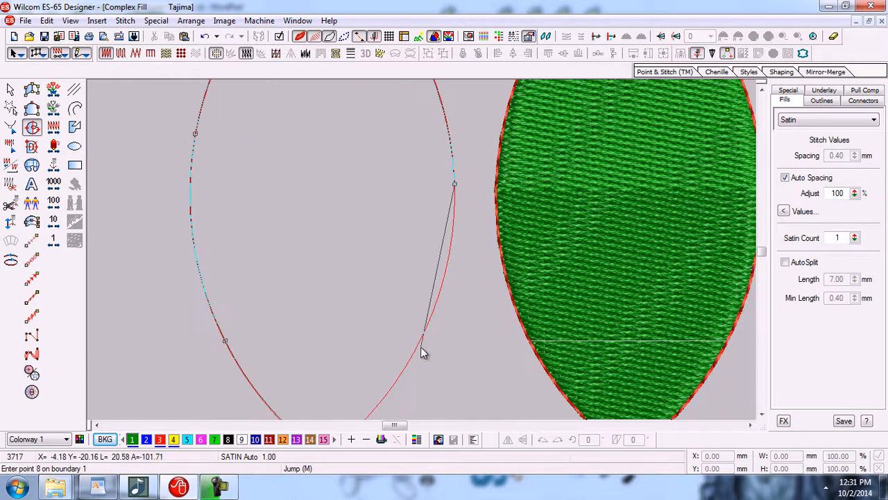
pyautogui.click(418, 345)
pyautogui.press('c')
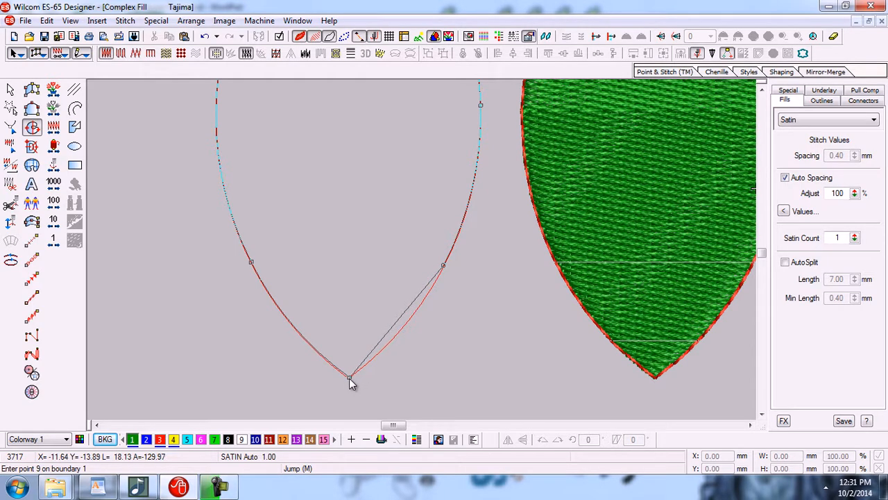
pyautogui.click(350, 379)
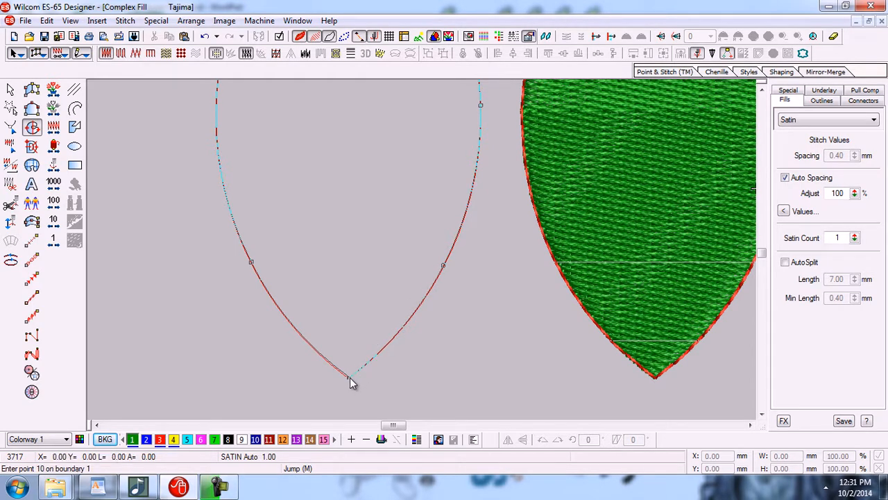
pyautogui.press('Return')
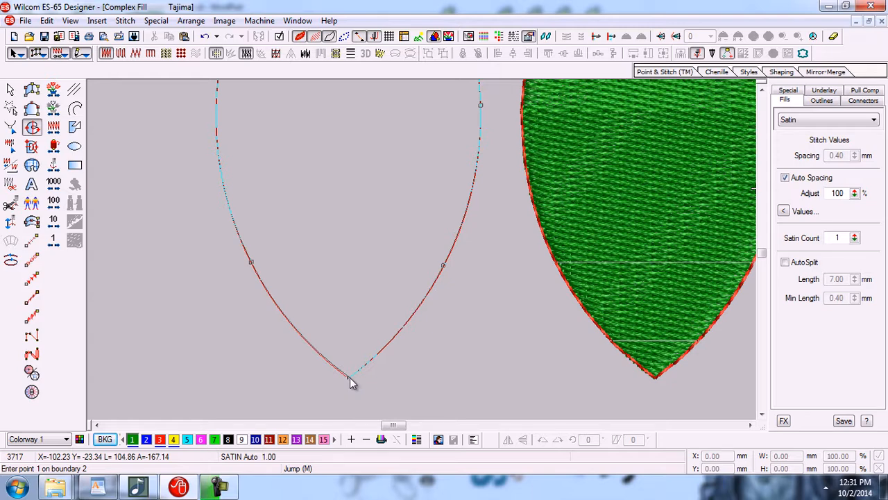
# Finish the leaf's boundary entry and set its stitching entry point at the top tip and exit point at the bottom tip
pyautogui.press('Return')
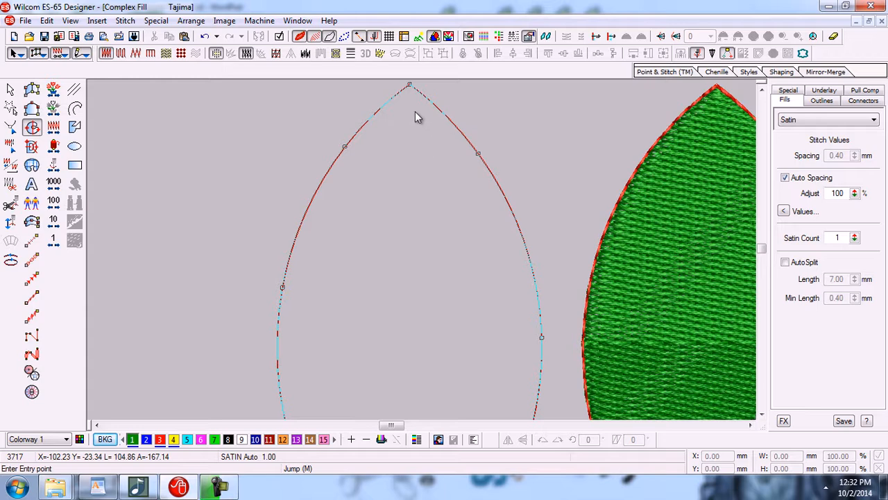
pyautogui.scroll(2, 417, 139)
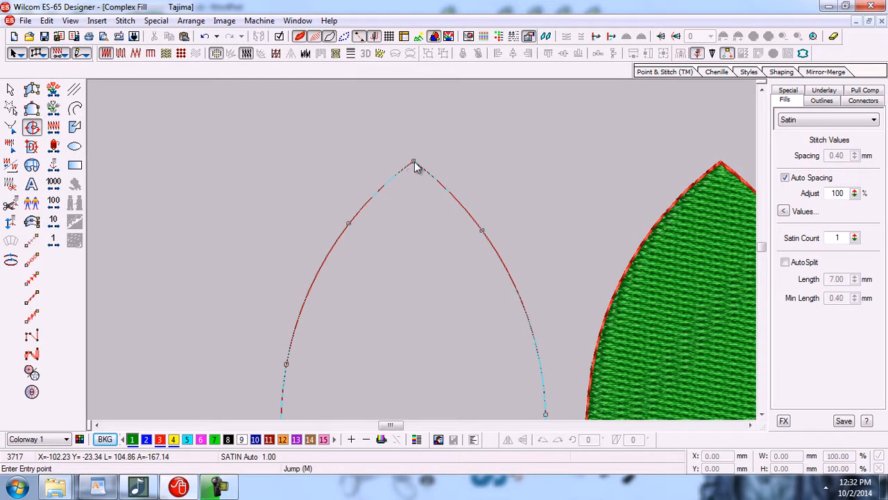
pyautogui.click(413, 167)
pyautogui.scroll(-2, 395, 380)
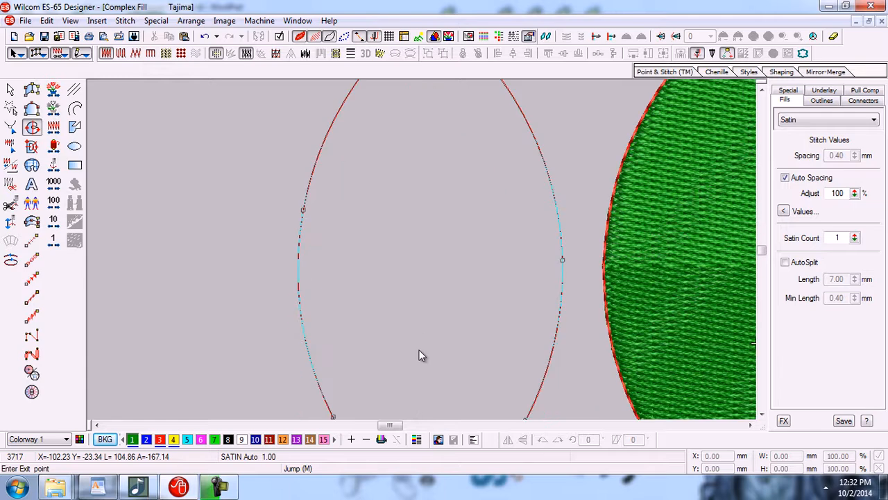
pyautogui.scroll(-2, 419, 353)
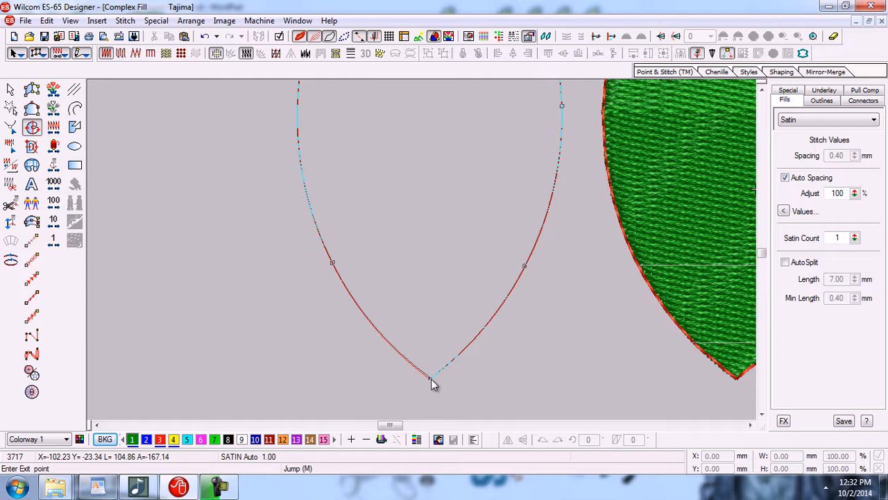
pyautogui.click(431, 385)
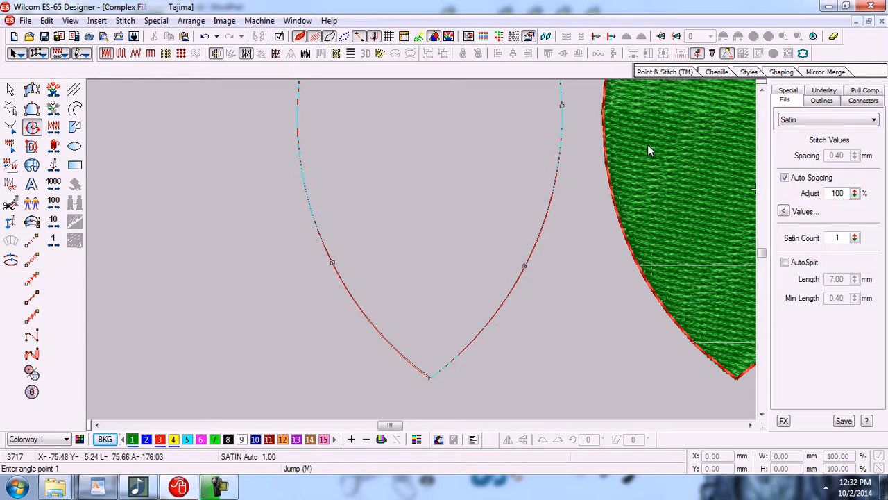
# Define a horizontal stitch angle across the middle of the new leaf to generate its fill, and show the whole design
pyautogui.click(762, 91)
pyautogui.click(762, 92)
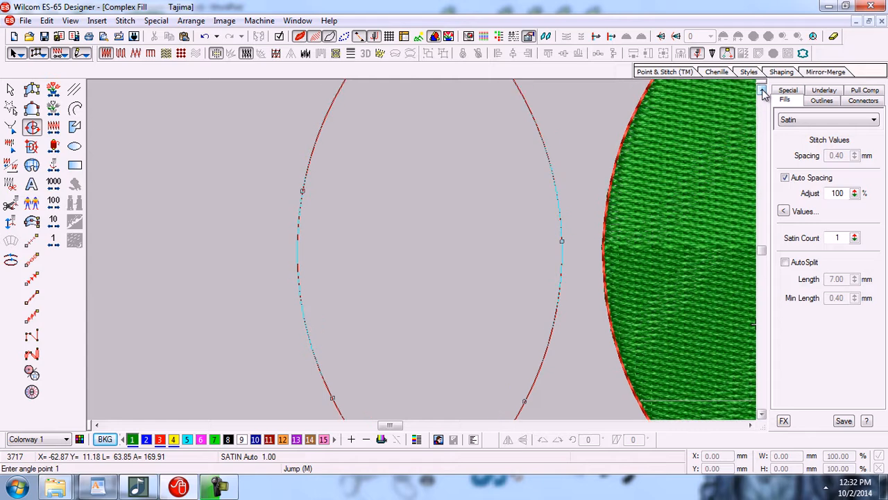
pyautogui.click(642, 233)
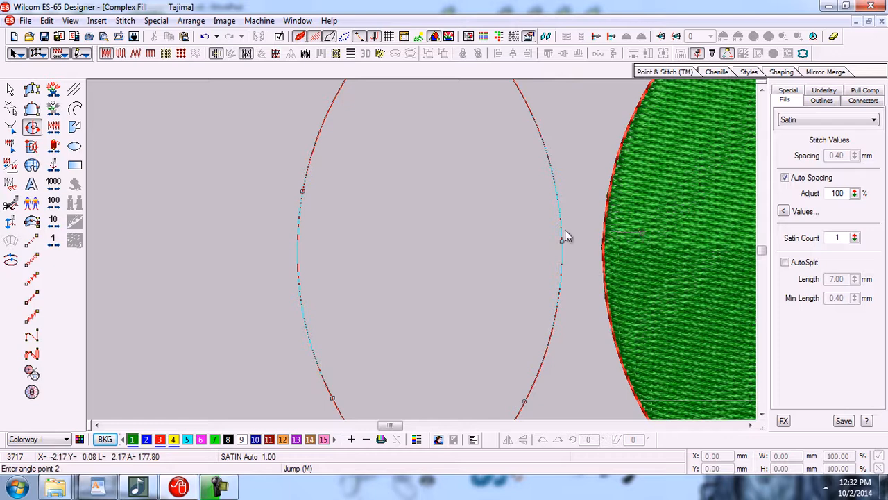
pyautogui.click(167, 237)
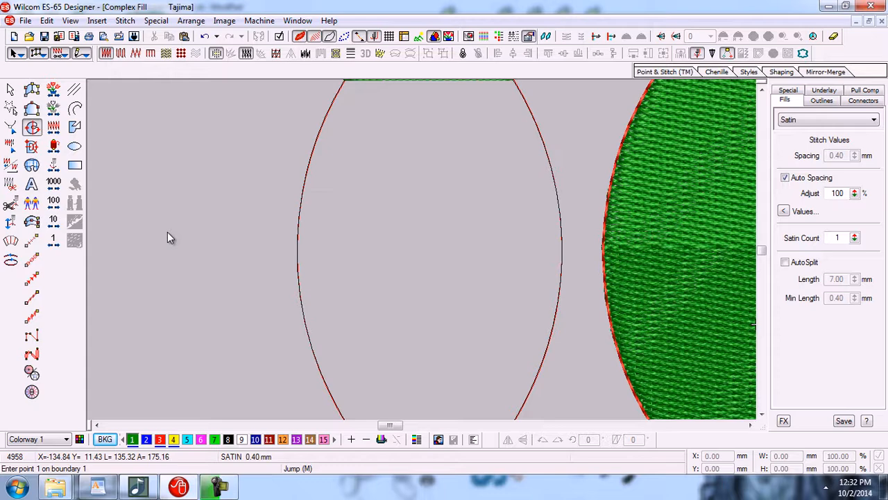
pyautogui.press('0')
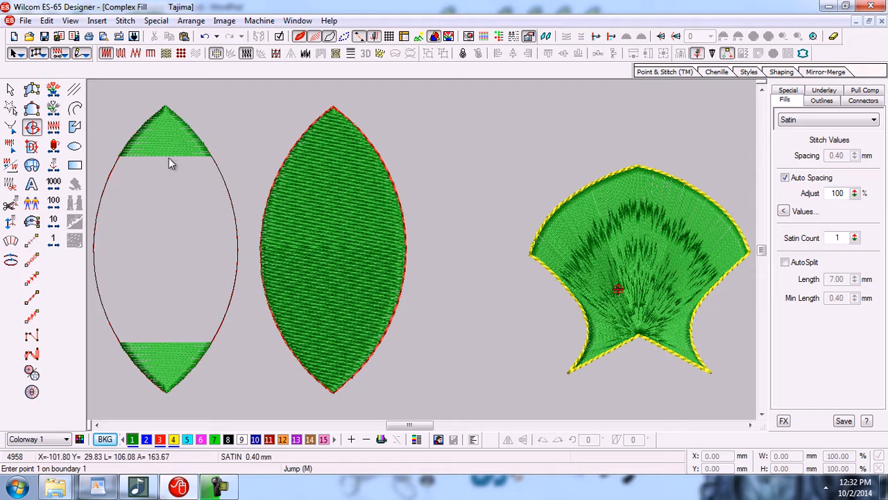
# Select the new leaf, try the Tatami fill on it, and switch it back to Satin
pyautogui.click(10, 89)
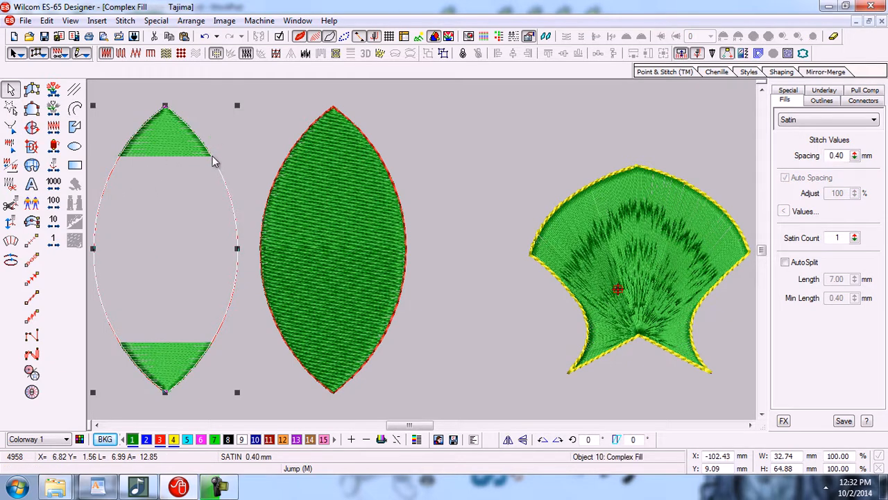
pyautogui.click(121, 54)
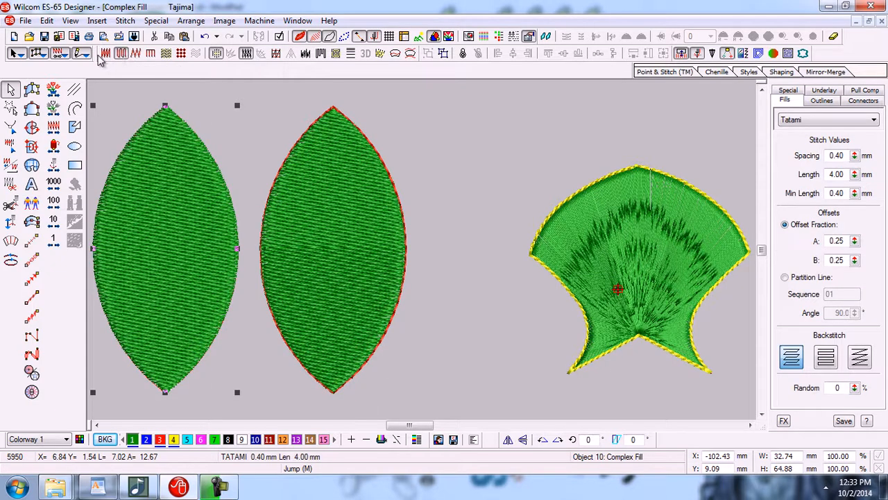
pyautogui.click(106, 54)
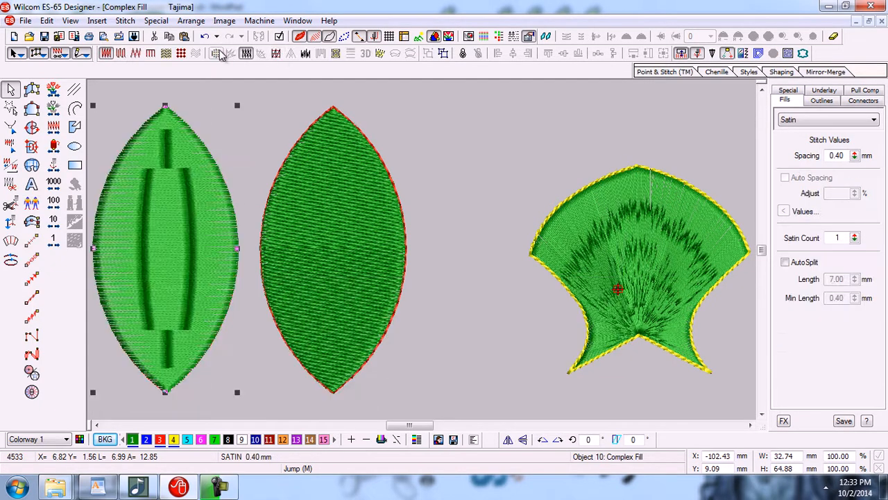
# Enable Auto Split for the new leaf's satin fill, comparing it with the option off, and deselect the leaf
pyautogui.click(785, 262)
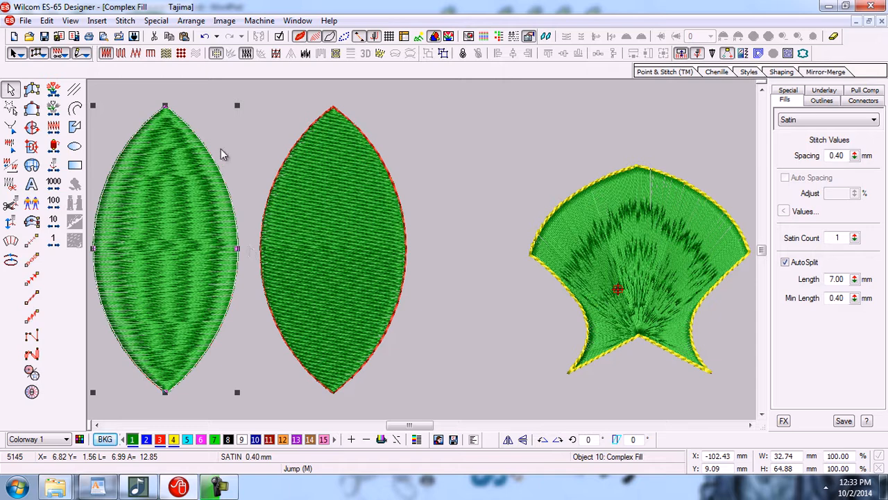
pyautogui.click(785, 262)
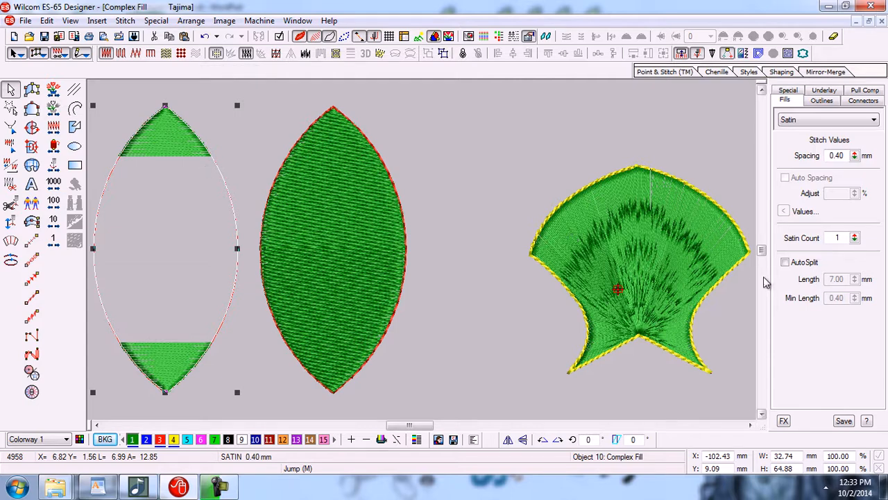
pyautogui.click(785, 262)
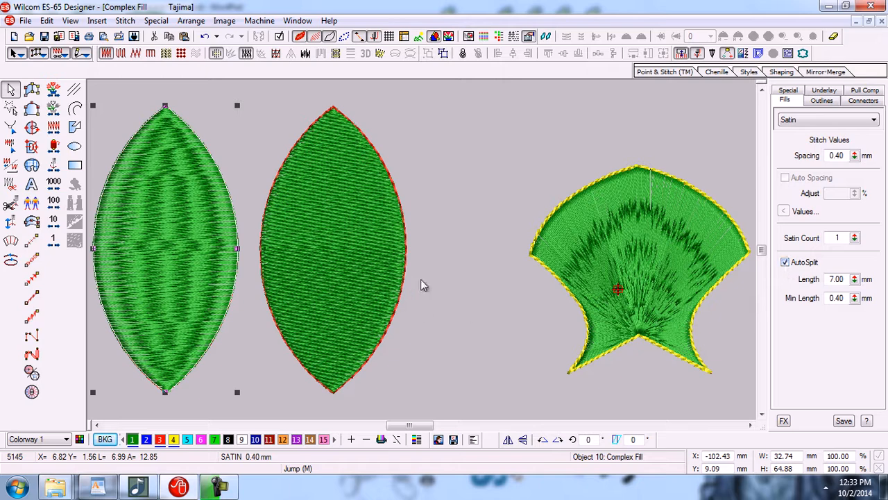
pyautogui.press('Escape')
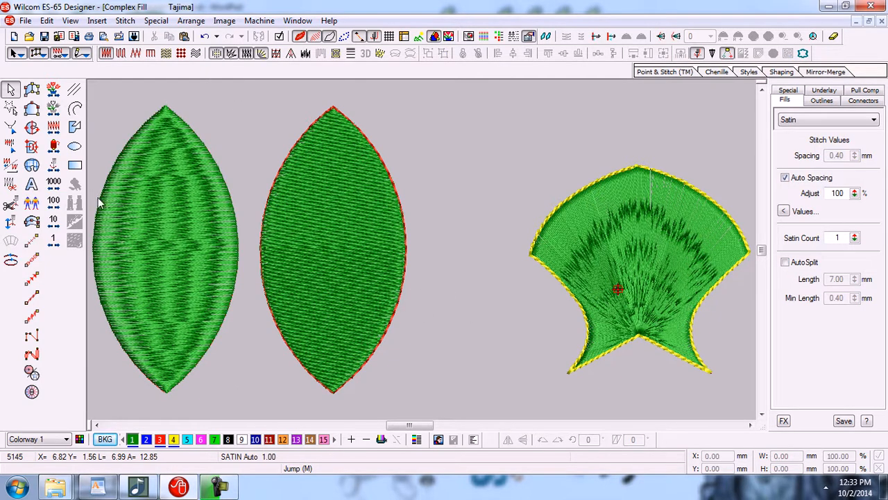
pyautogui.click(179, 226)
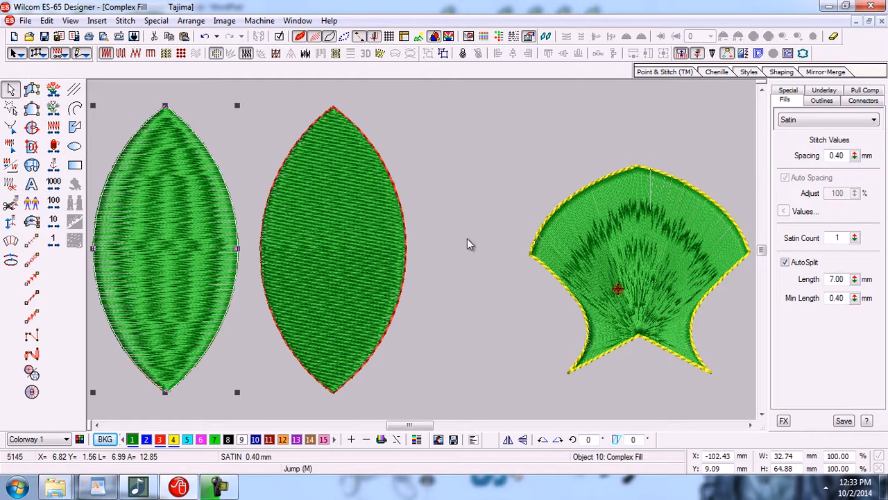
pyautogui.press('Escape')
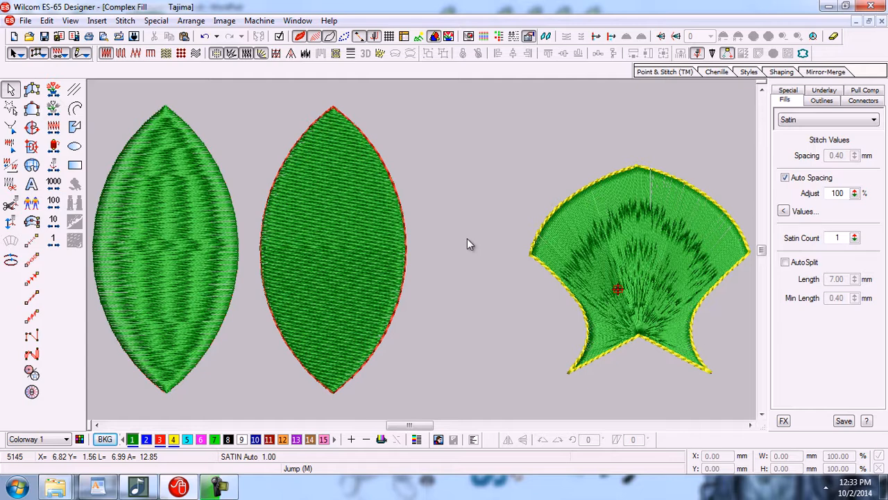
# Pull the fan shape's green fill and yellow outline aside to select the red guide outline beneath, and undo the moves
pyautogui.click(628, 280)
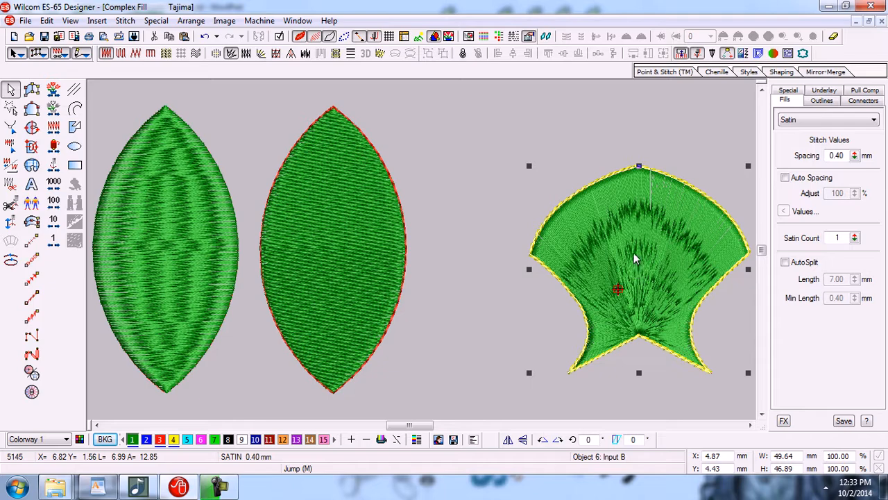
pyautogui.moveTo(634, 252); pyautogui.dragTo(437, 244)
pyautogui.moveTo(612, 176); pyautogui.dragTo(485, 163)
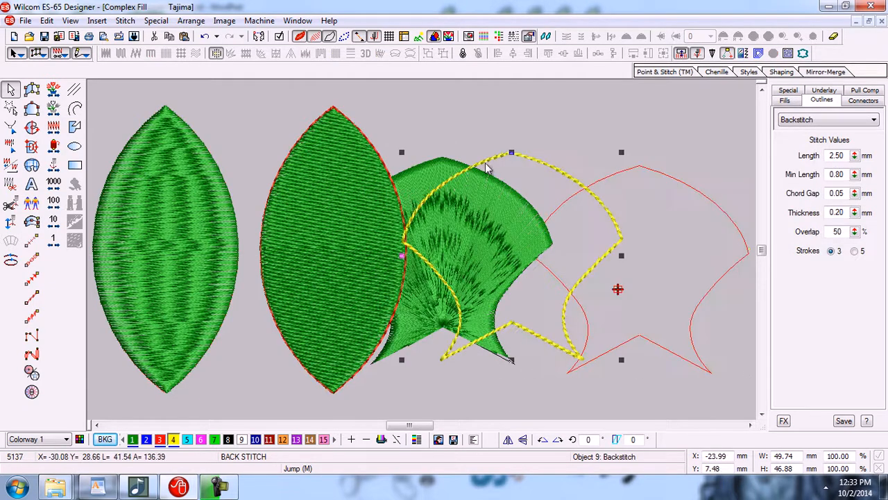
pyautogui.click(617, 173)
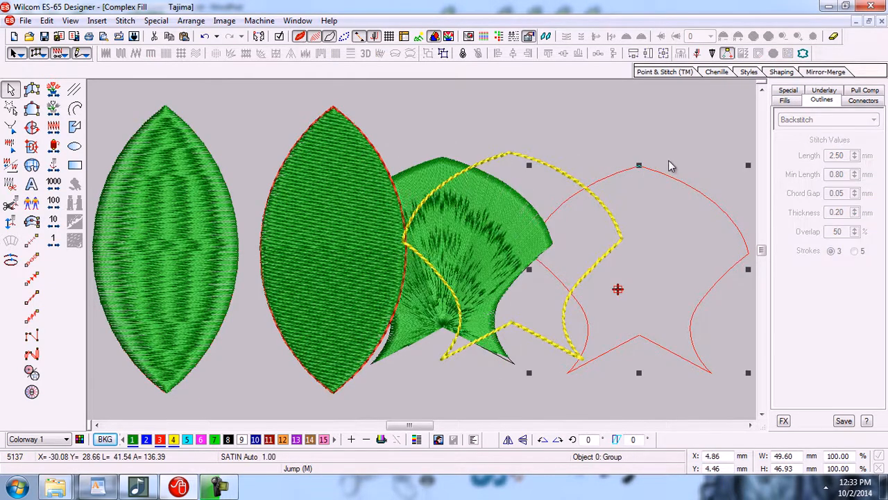
pyautogui.moveTo(680, 181); pyautogui.dragTo(683, 163)
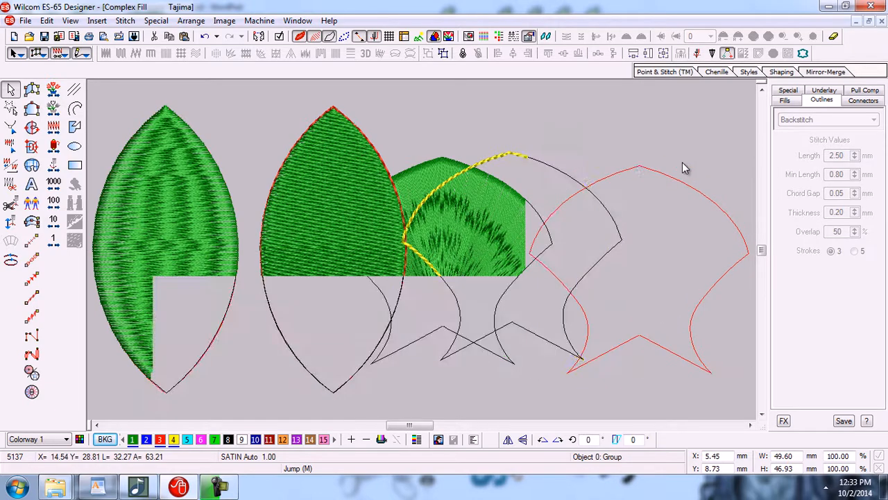
# Nudge the fan-shaped guide outline about 53 mm to the right, clear of the filled example, and deselect it
pyautogui.press('Right')
pyautogui.press('Right')
pyautogui.press('Right')
pyautogui.press('Right')
pyautogui.press('Right')
pyautogui.press('Right')
pyautogui.press('Right')
pyautogui.press('Right')
pyautogui.press('Right')
pyautogui.press('Right')
pyautogui.press('Right')
pyautogui.press('Right')
pyautogui.press('Right')
pyautogui.press('Right')
pyautogui.press('Right')
pyautogui.press('Right')
pyautogui.press('Right')
pyautogui.press('Right')
pyautogui.press('Right')
pyautogui.press('Right')
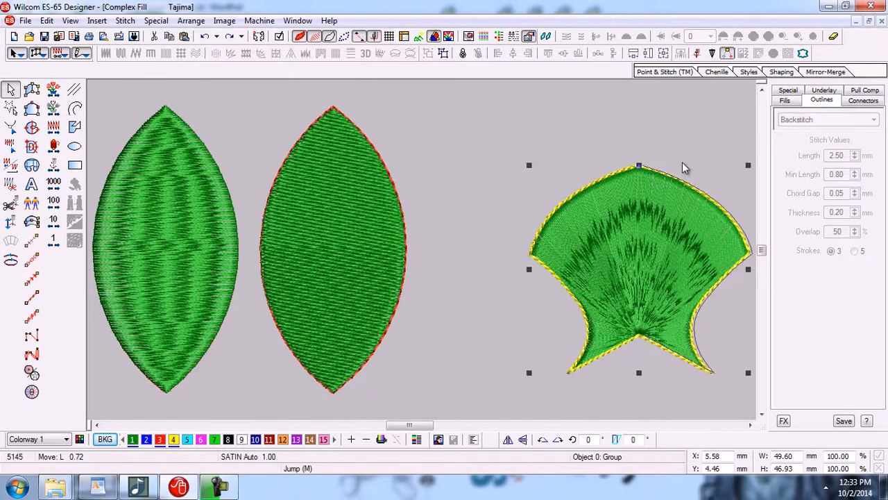
pyautogui.press('Right')
pyautogui.press('Right')
pyautogui.press('Right')
pyautogui.press('Right')
pyautogui.press('Right')
pyautogui.press('Right')
pyautogui.press('Right')
pyautogui.press('Right')
pyautogui.press('Right')
pyautogui.press('Right')
pyautogui.press('Right')
pyautogui.press('Right')
pyautogui.press('Right')
pyautogui.press('Right')
pyautogui.press('Right')
pyautogui.press('Right')
pyautogui.press('Right')
pyautogui.press('Right')
pyautogui.press('Right')
pyautogui.press('Right')
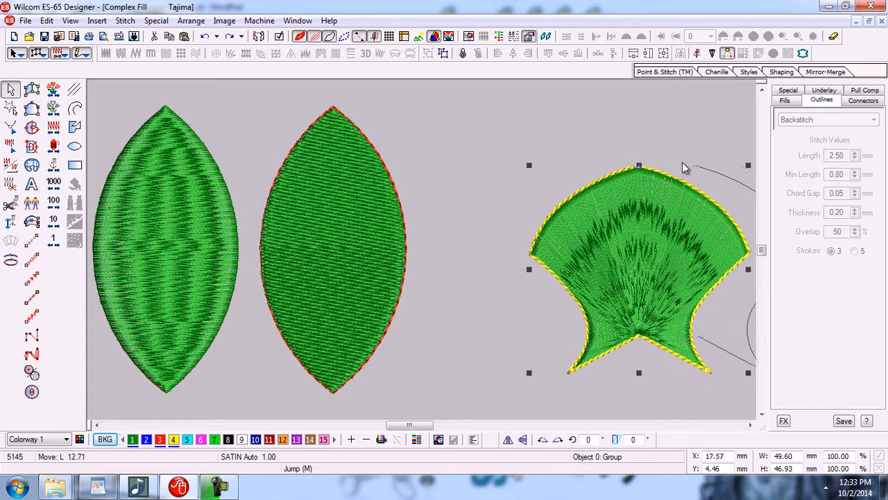
pyautogui.press('Right')
pyautogui.press('Right')
pyautogui.press('Right')
pyautogui.press('Right')
pyautogui.press('Right')
pyautogui.press('Right')
pyautogui.press('Right')
pyautogui.press('Right')
pyautogui.press('Right')
pyautogui.press('Right')
pyautogui.press('Right')
pyautogui.press('Right')
pyautogui.press('Right')
pyautogui.press('Right')
pyautogui.press('Right')
pyautogui.press('Right')
pyautogui.press('Right')
pyautogui.press('Right')
pyautogui.press('Right')
pyautogui.press('Right')
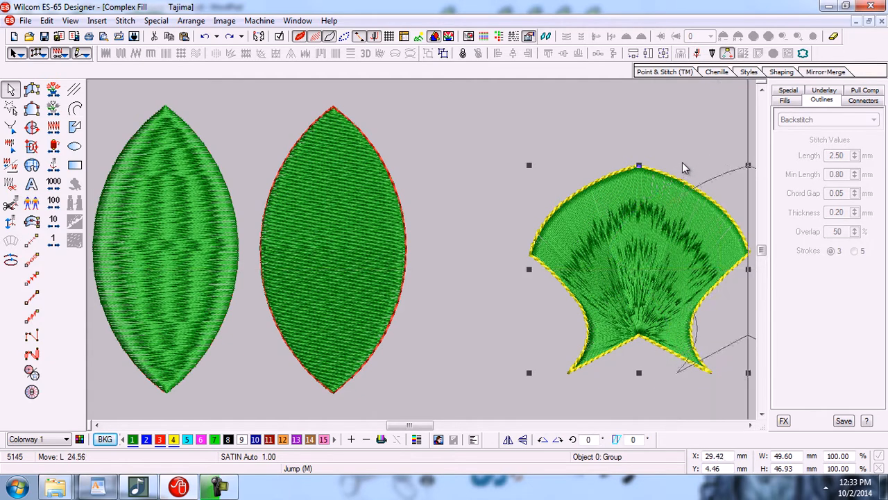
pyautogui.press('Right')
pyautogui.press('Right')
pyautogui.press('Right')
pyautogui.press('Right')
pyautogui.press('Right')
pyautogui.press('Right')
pyautogui.press('Right')
pyautogui.press('Right')
pyautogui.press('Right')
pyautogui.press('Right')
pyautogui.press('Right')
pyautogui.press('Right')
pyautogui.press('Right')
pyautogui.press('Right')
pyautogui.press('Right')
pyautogui.press('Right')
pyautogui.press('Right')
pyautogui.press('Right')
pyautogui.press('Right')
pyautogui.press('Right')
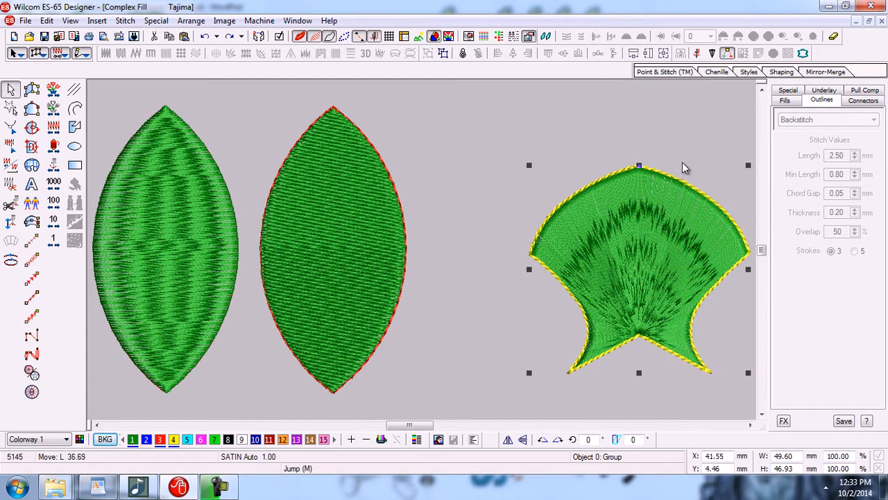
pyautogui.press('Right')
pyautogui.press('Right')
pyautogui.press('Right')
pyautogui.press('Right')
pyautogui.press('Right')
pyautogui.press('Right')
pyautogui.press('Right')
pyautogui.press('Right')
pyautogui.press('Right')
pyautogui.press('Right')
pyautogui.press('Right')
pyautogui.press('Right')
pyautogui.press('Right')
pyautogui.press('Right')
pyautogui.press('Right')
pyautogui.press('Right')
pyautogui.press('Right')
pyautogui.press('Right')
pyautogui.press('Right')
pyautogui.press('Right')
pyautogui.press('0')
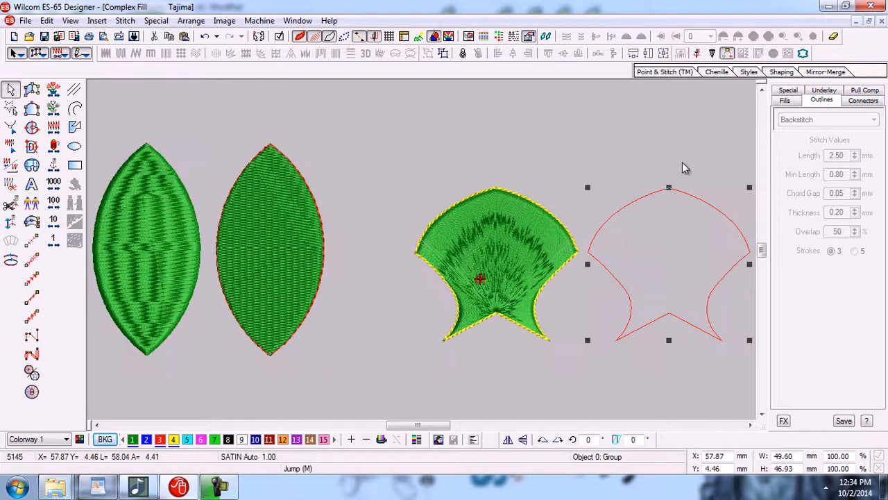
pyautogui.click(487, 130)
# Start a Complex Fill boundary on the red fan guide outline with corner points at its bottom centre notch and lower-left tip
pyautogui.press('b')
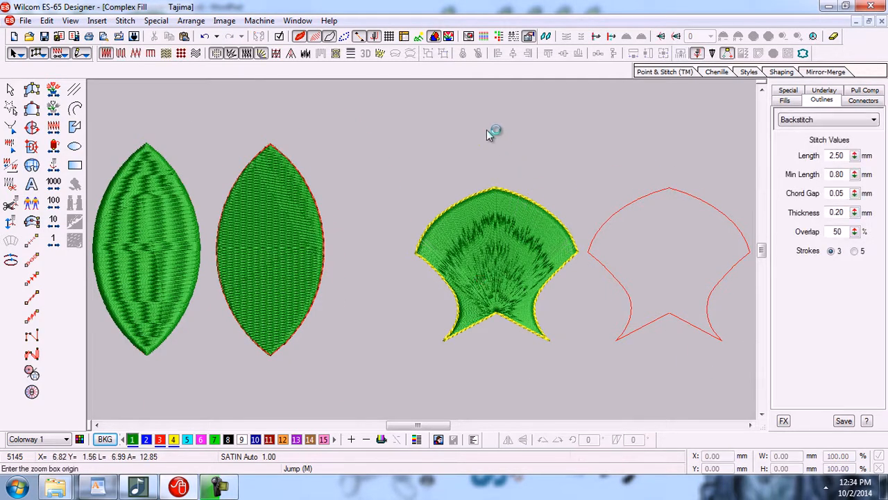
pyautogui.moveTo(392, 170); pyautogui.dragTo(650, 278)
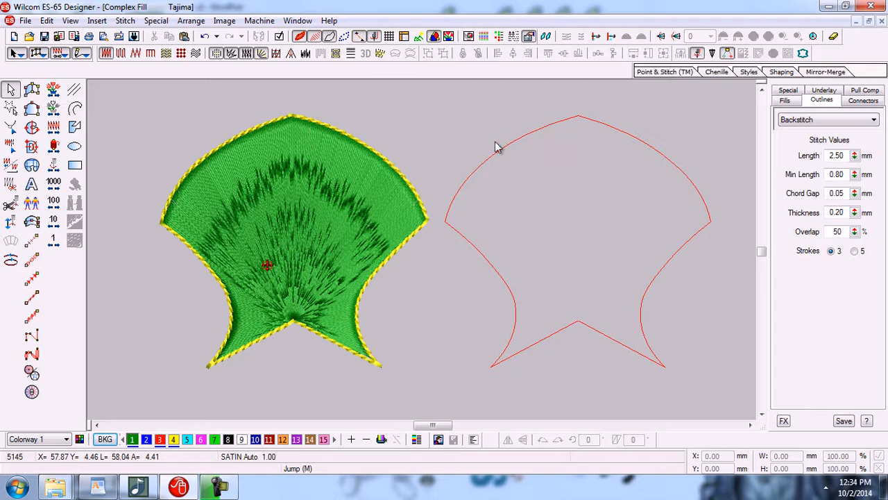
pyautogui.press('b')
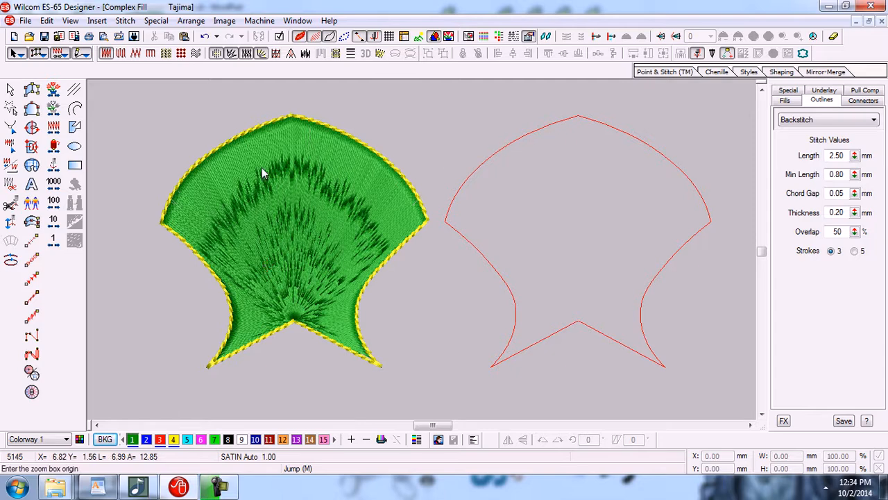
pyautogui.moveTo(665, 340); pyautogui.dragTo(704, 386)
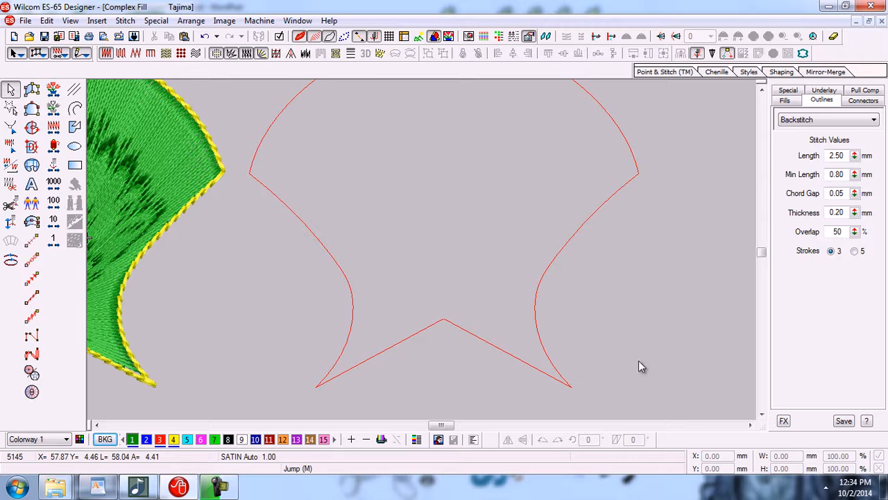
pyautogui.click(31, 127)
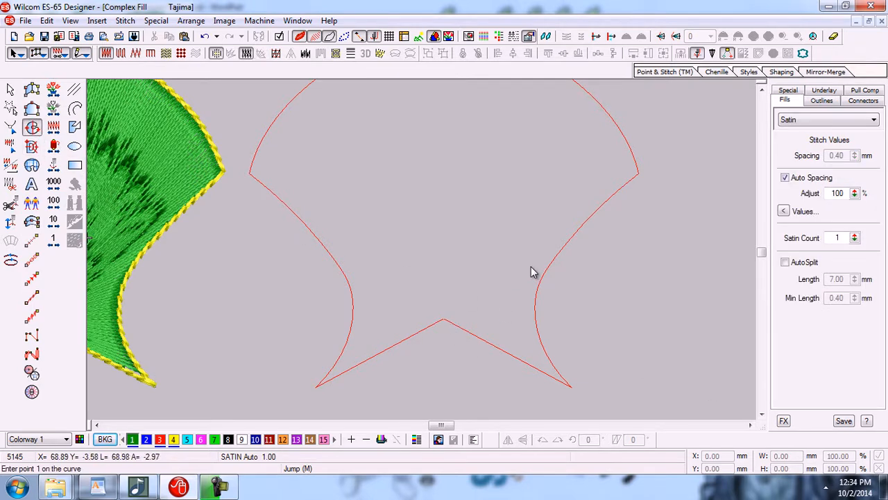
pyautogui.click(444, 322)
pyautogui.click(444, 322)
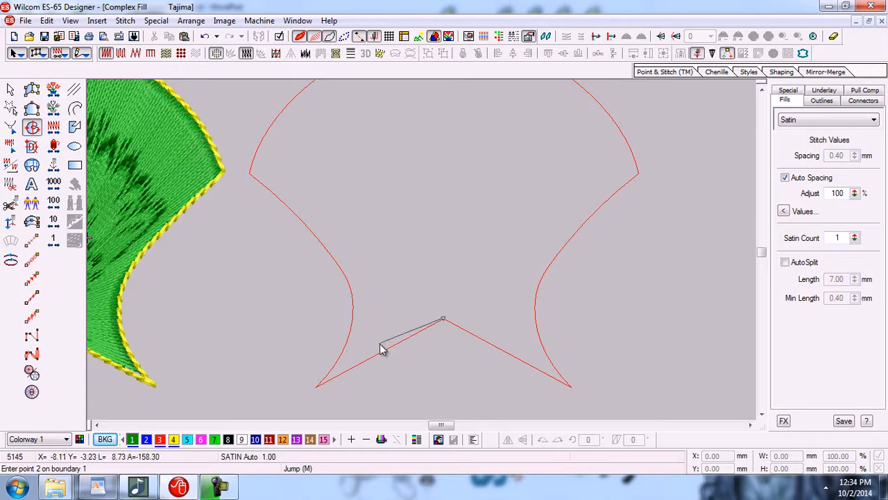
pyautogui.click(315, 389)
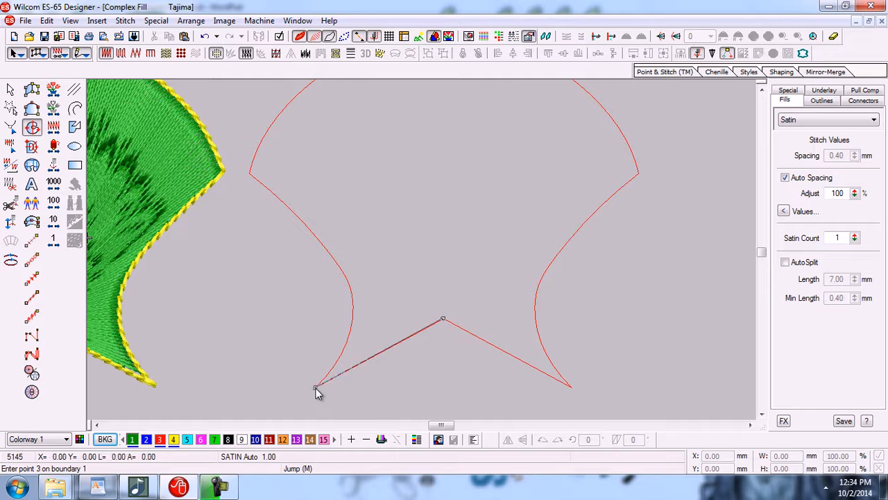
# Trace the fan outline's inward-curving left side with curve points from the lower-left tip up to the left corner
pyautogui.press('z')
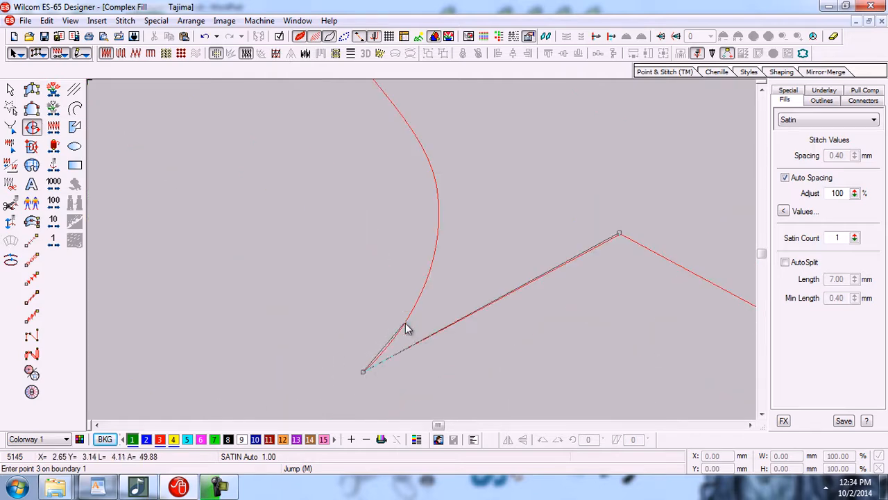
pyautogui.click(405, 323)
pyautogui.click(435, 256)
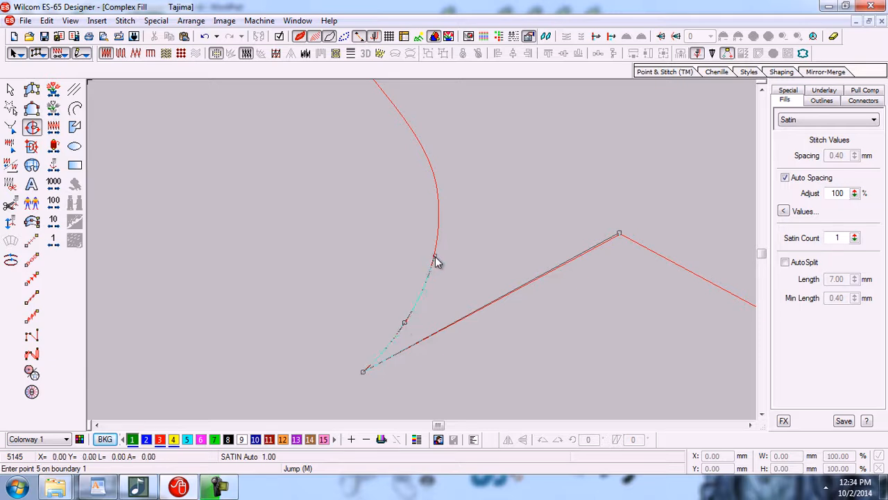
pyautogui.click(436, 181)
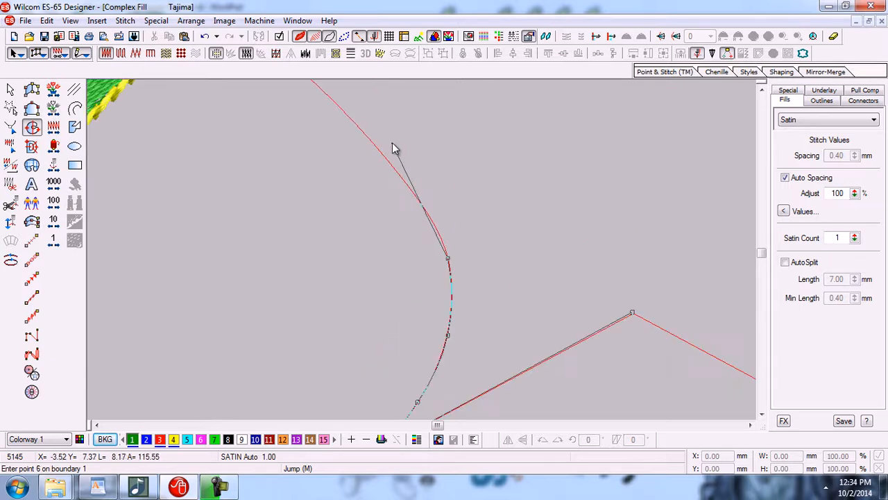
pyautogui.click(402, 184)
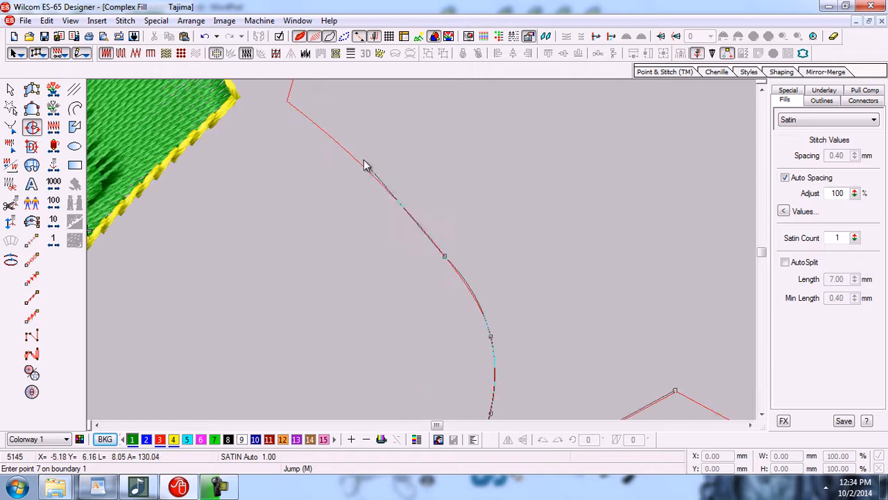
pyautogui.click(355, 159)
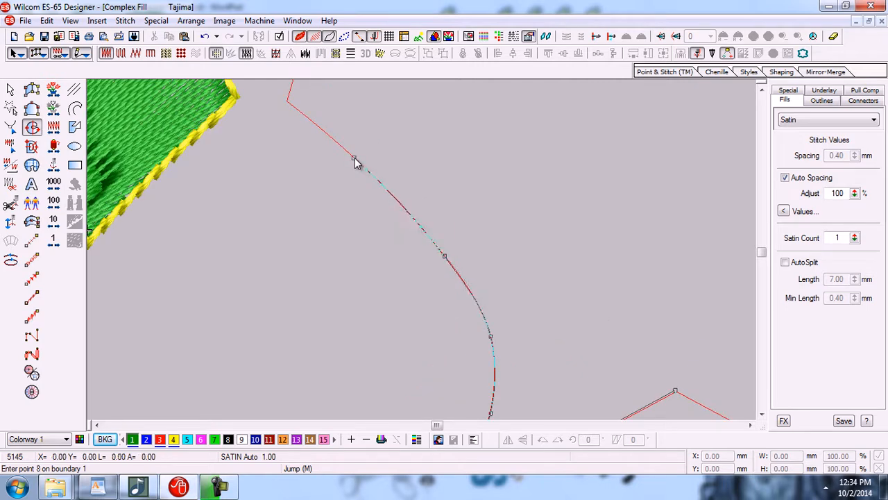
pyautogui.click(288, 104)
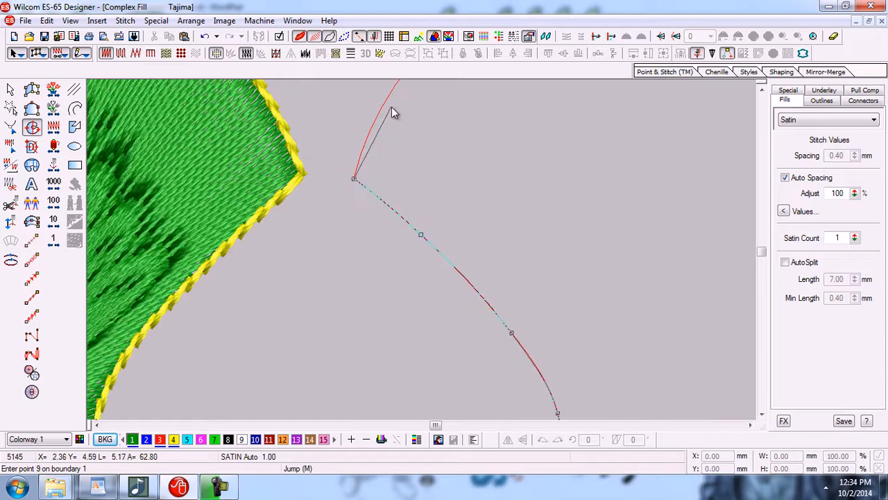
pyautogui.click(418, 160)
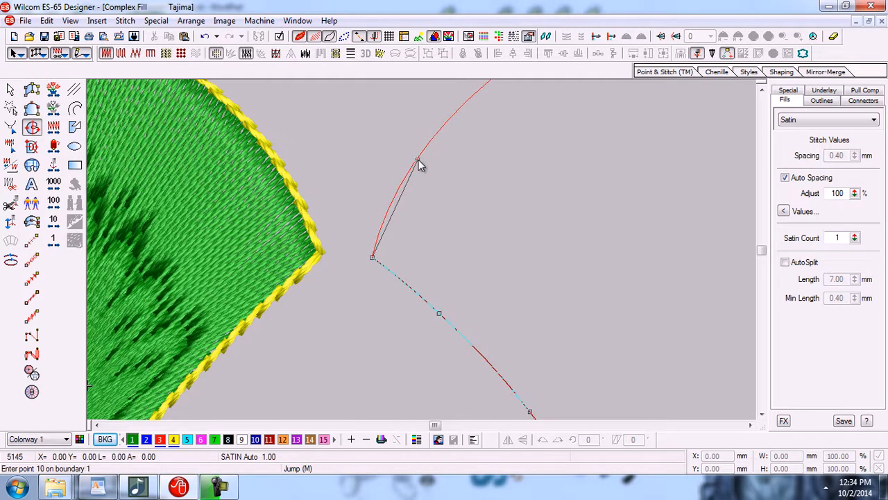
pyautogui.press('BackSpace')
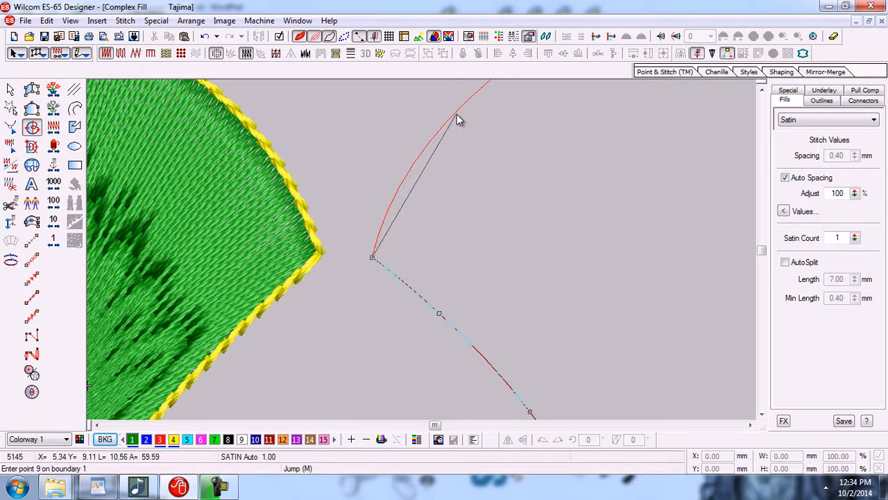
pyautogui.click(455, 114)
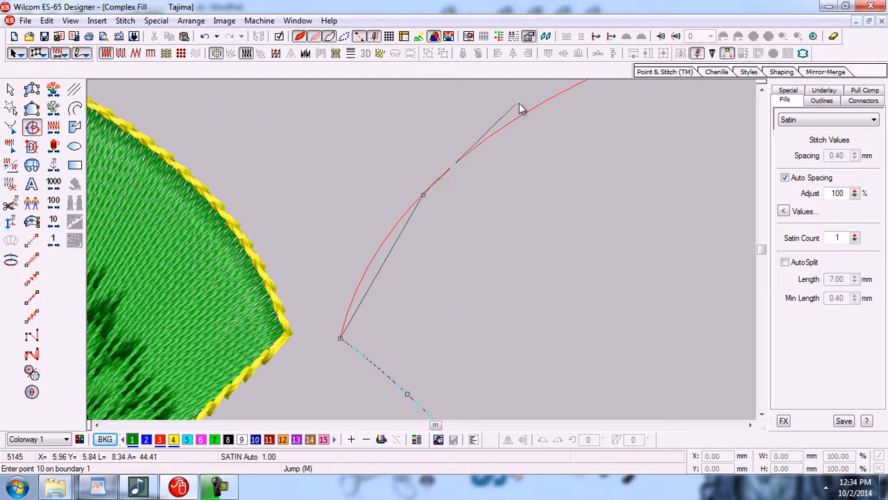
pyautogui.click(486, 180)
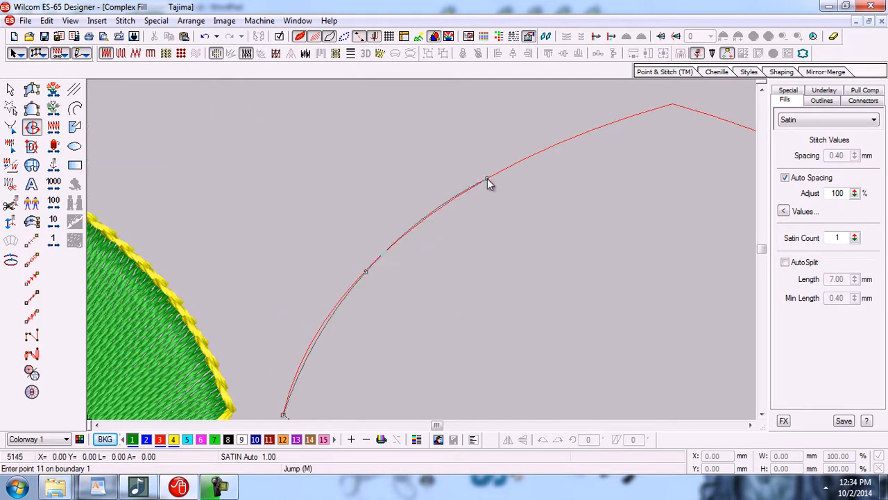
pyautogui.press('BackSpace')
pyautogui.press('BackSpace')
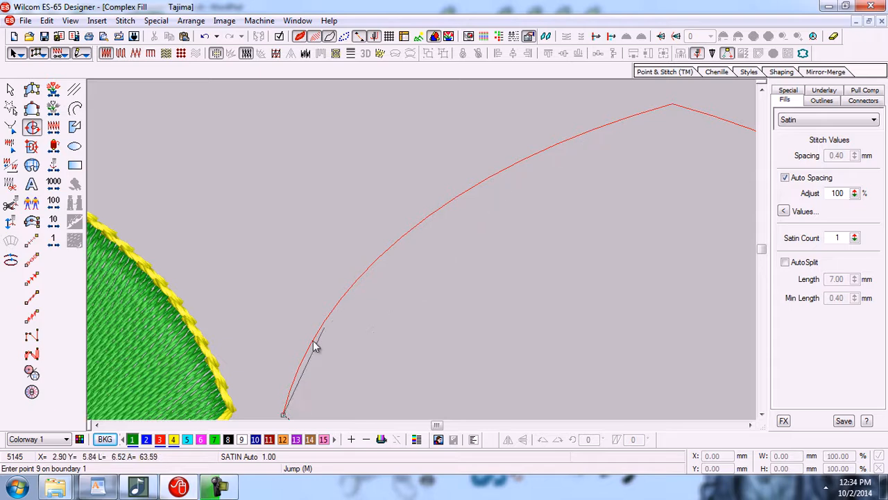
# Trace the fan outline's upper-left arc with four curve points and place a corner point at the top peak
pyautogui.click(306, 353)
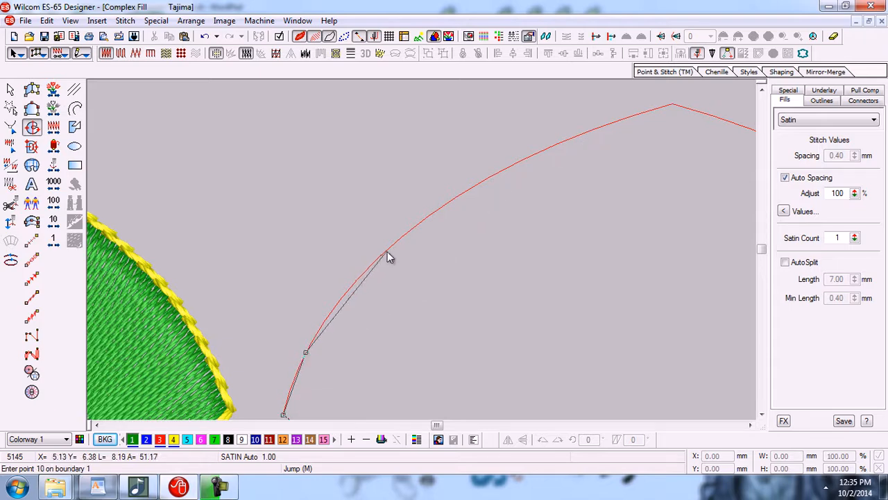
pyautogui.click(357, 278)
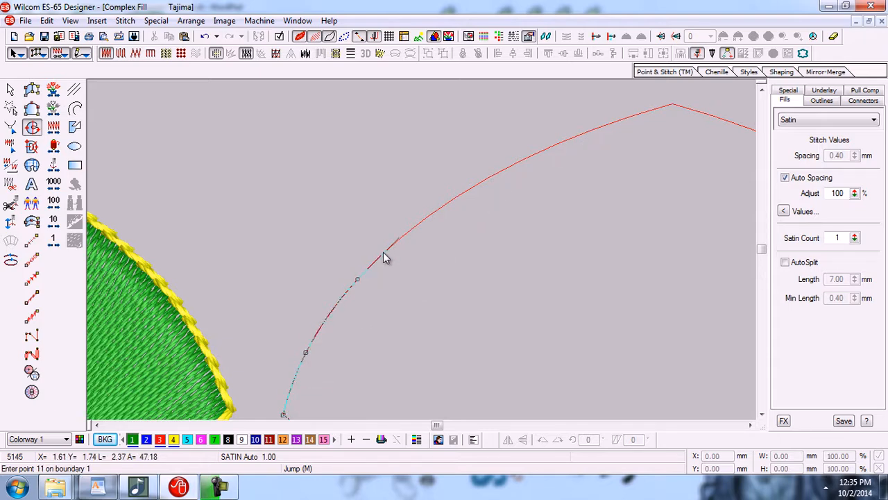
pyautogui.click(467, 190)
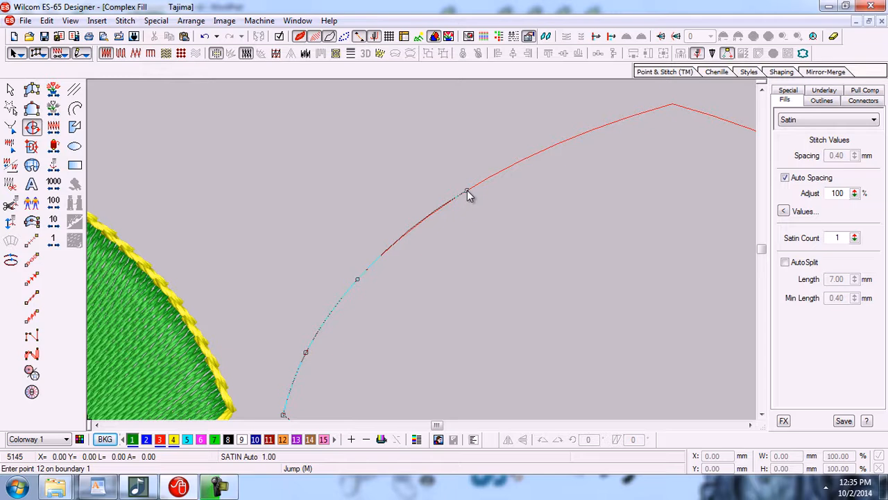
pyautogui.click(599, 129)
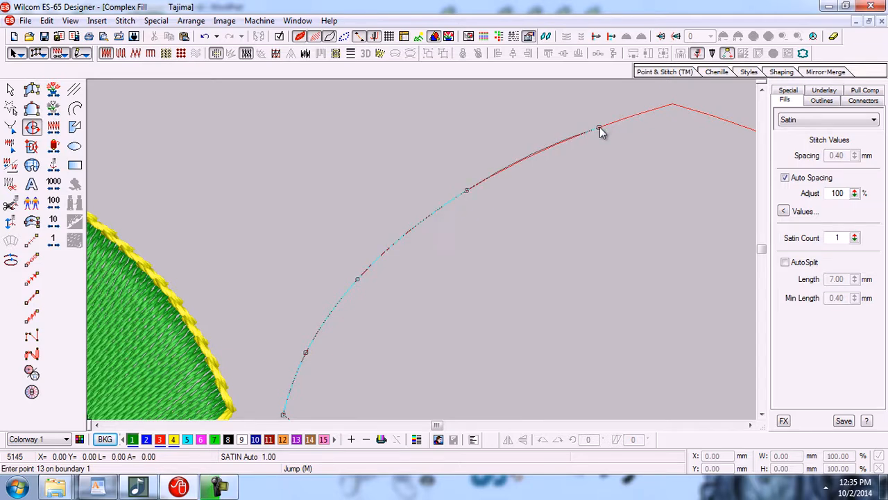
pyautogui.click(673, 104)
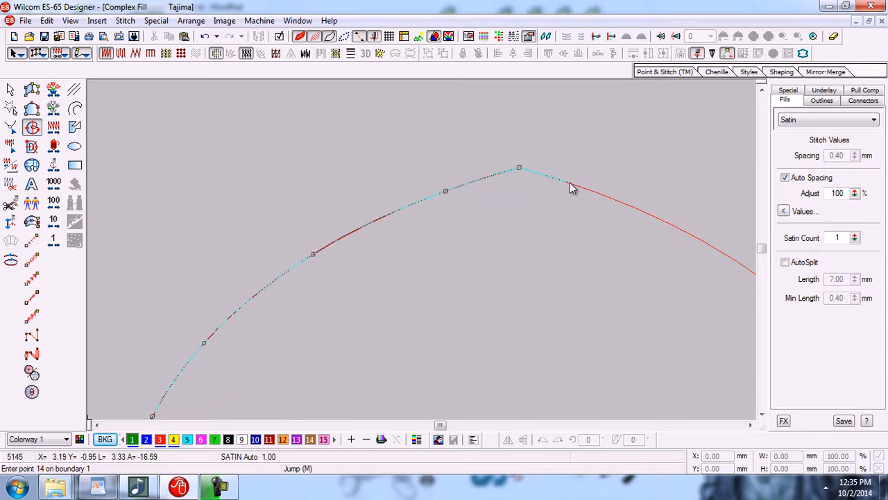
# Continue the boundary along the fan outline's upper-right arc with four intermediate points and a corner point at the right corner
pyautogui.click(570, 183)
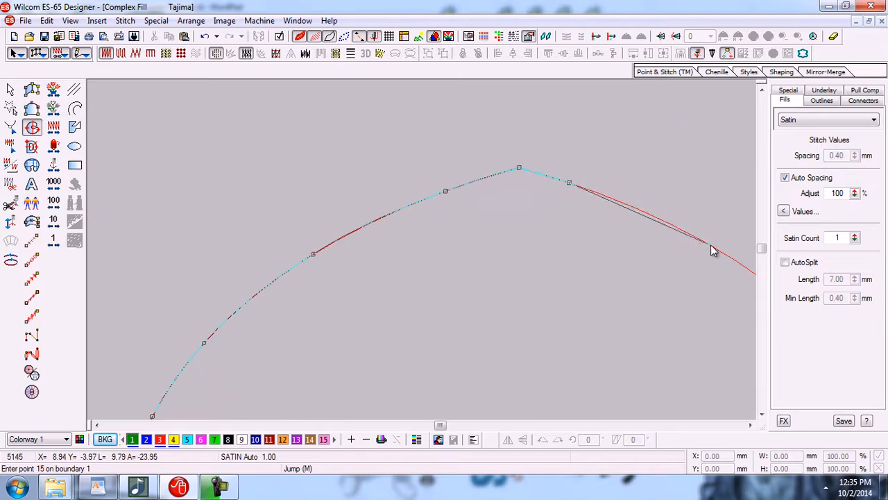
pyautogui.click(711, 245)
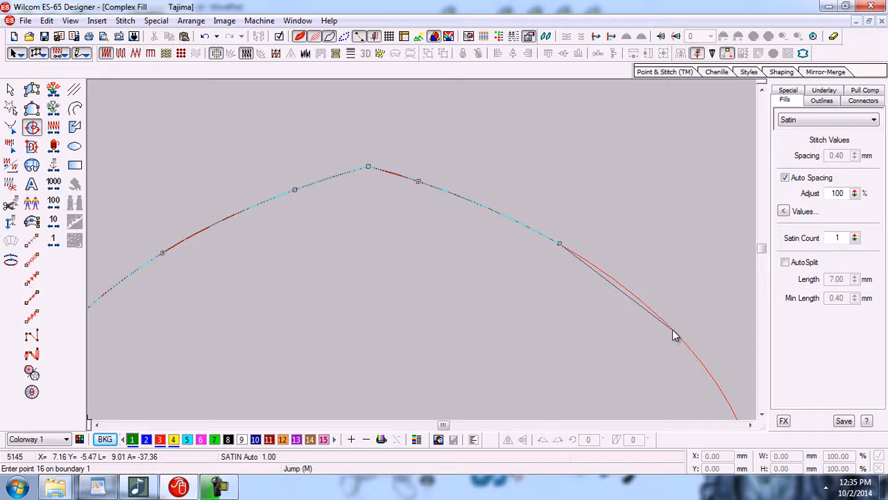
pyautogui.click(673, 333)
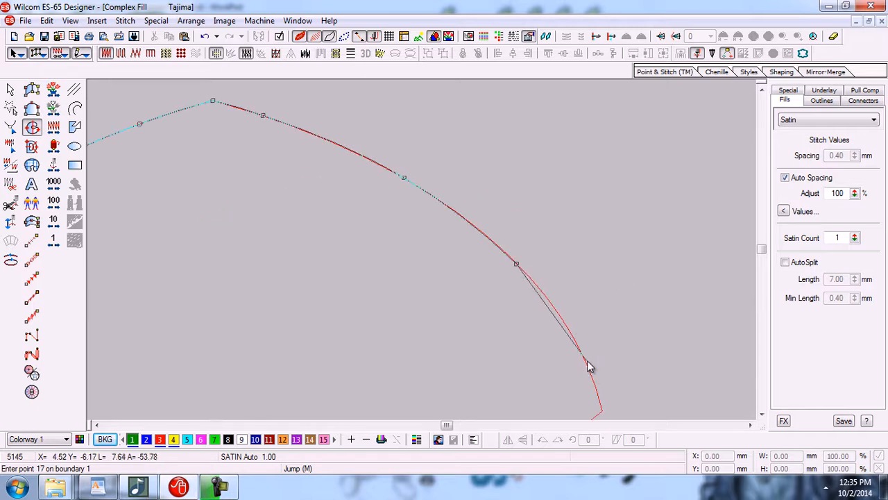
pyautogui.click(586, 362)
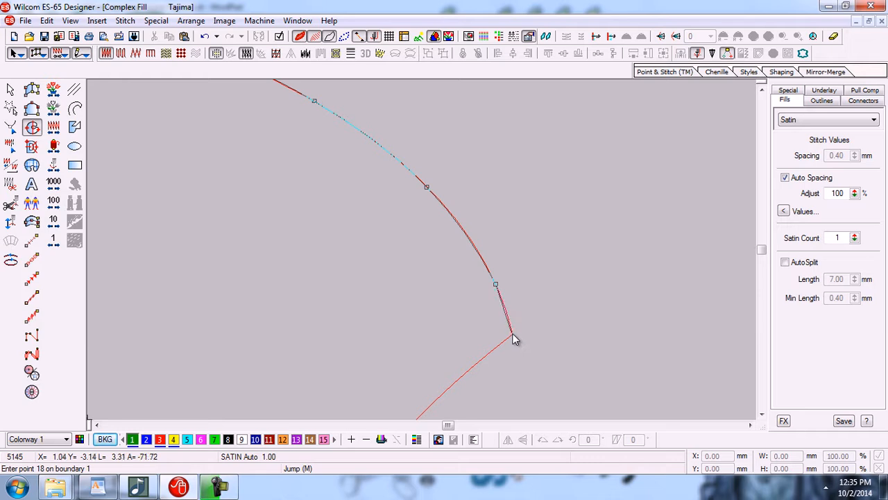
pyautogui.click(512, 335)
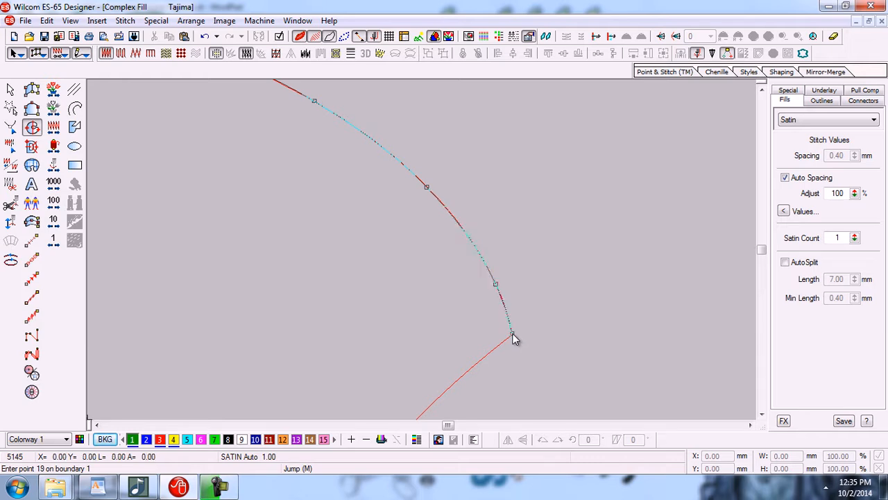
# Trace the inward-curving right side to the lower-right tip and bring the boundary back to the starting notch
pyautogui.click(480, 362)
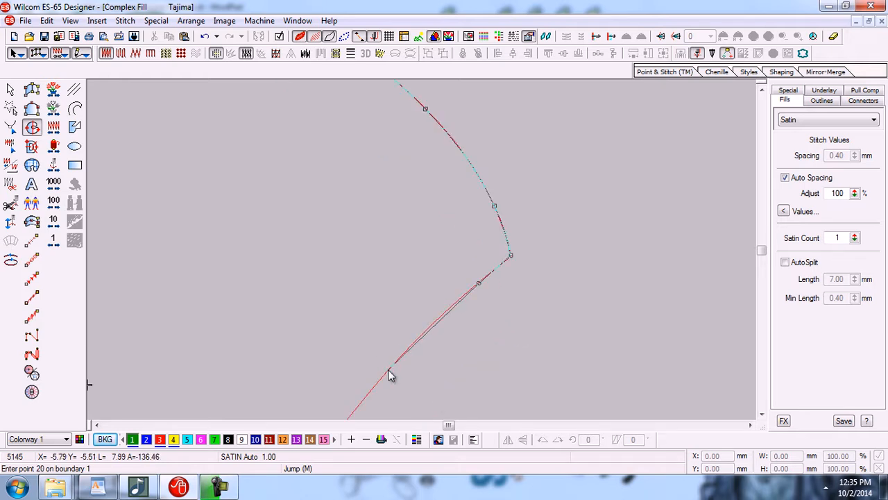
pyautogui.click(388, 370)
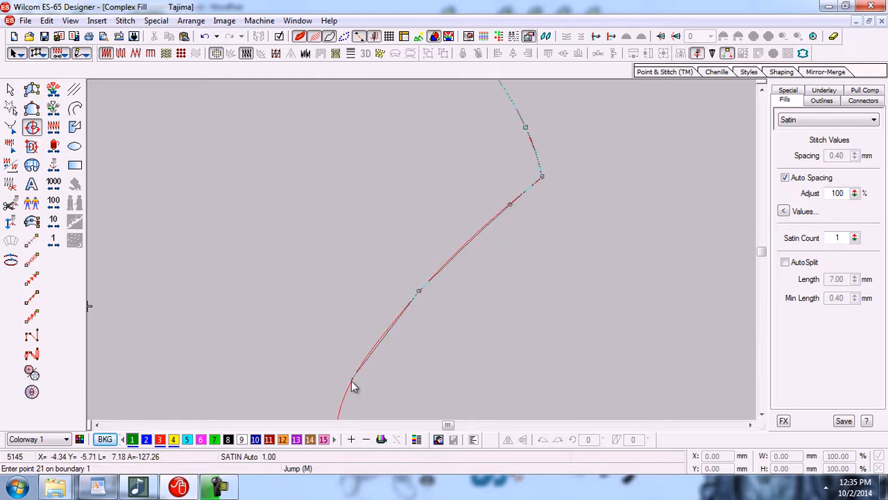
pyautogui.click(352, 385)
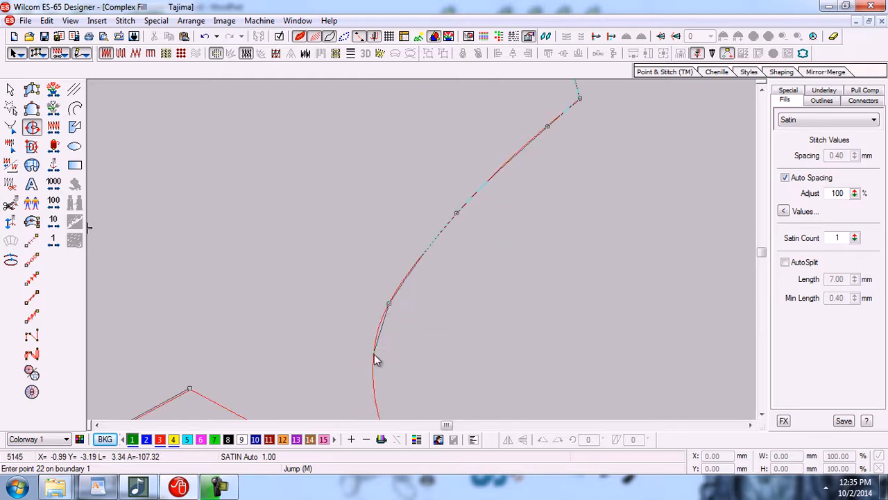
pyautogui.click(373, 353)
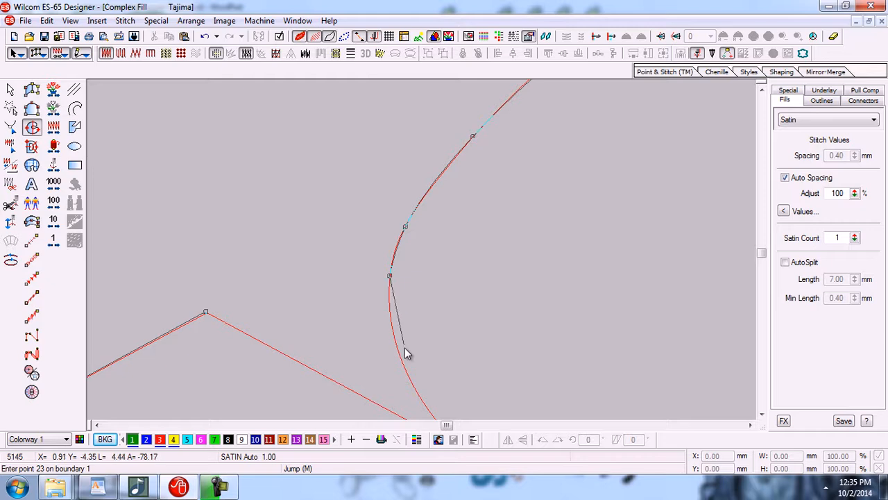
pyautogui.click(400, 359)
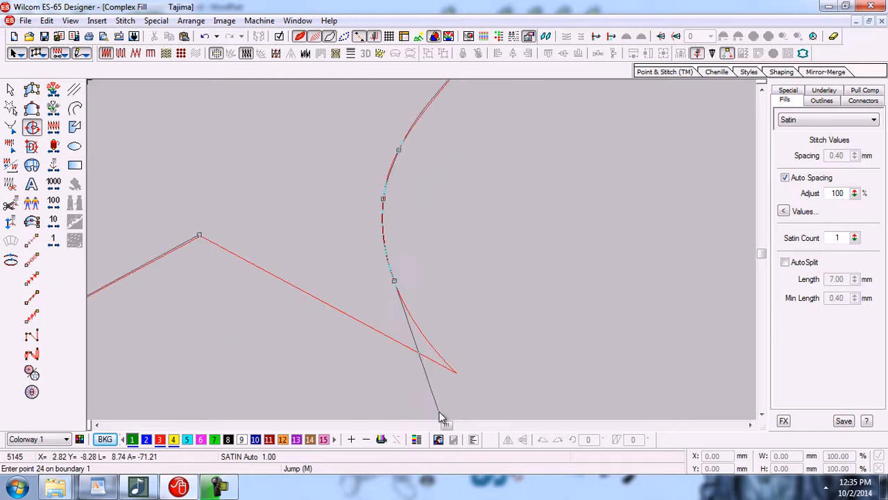
pyautogui.click(456, 375)
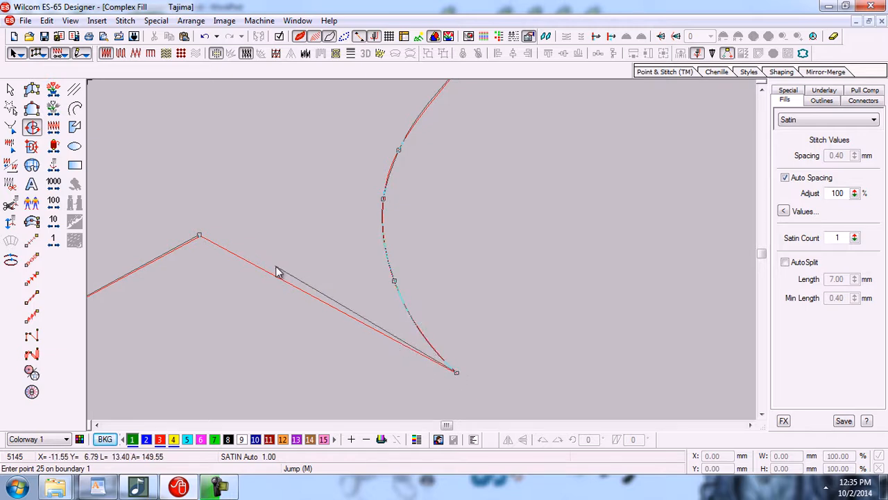
pyautogui.click(201, 239)
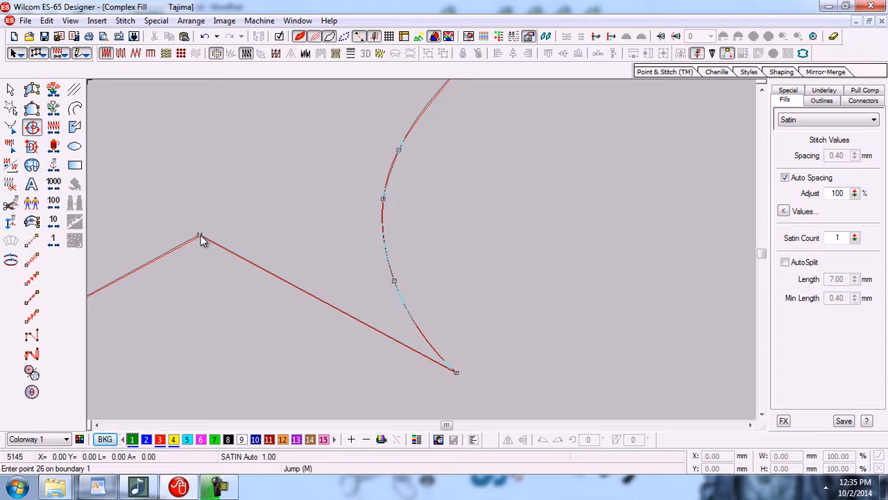
# Close the fan boundary, then set the entry point at its top peak and the exit point at the bottom notch
pyautogui.press('Return')
pyautogui.hotkey('shift', 'z')
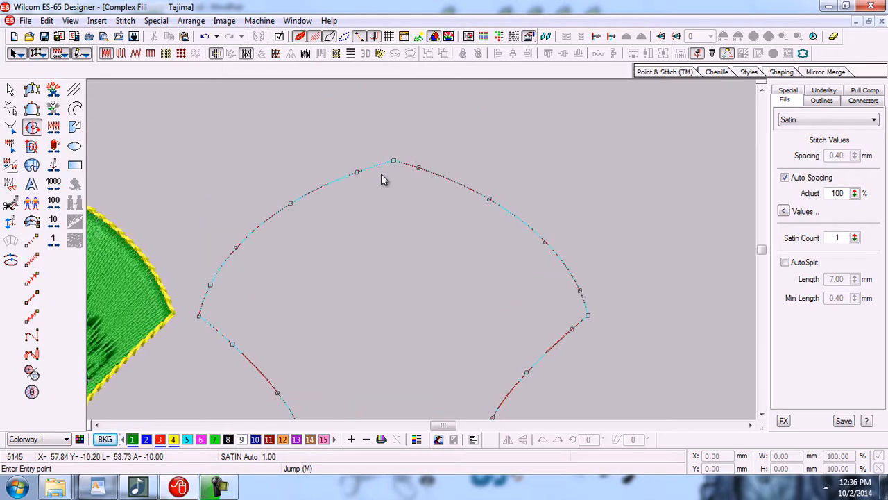
pyautogui.click(393, 162)
pyautogui.scroll(-3, 434, 333)
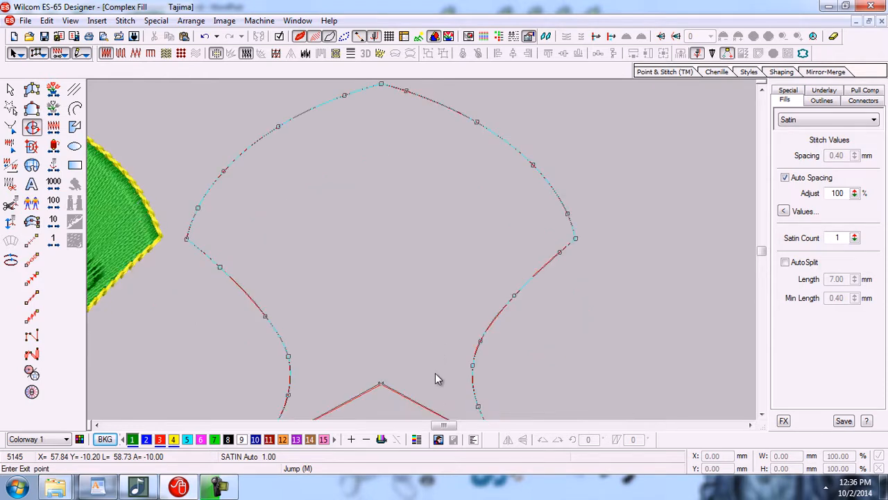
pyautogui.scroll(-3, 438, 406)
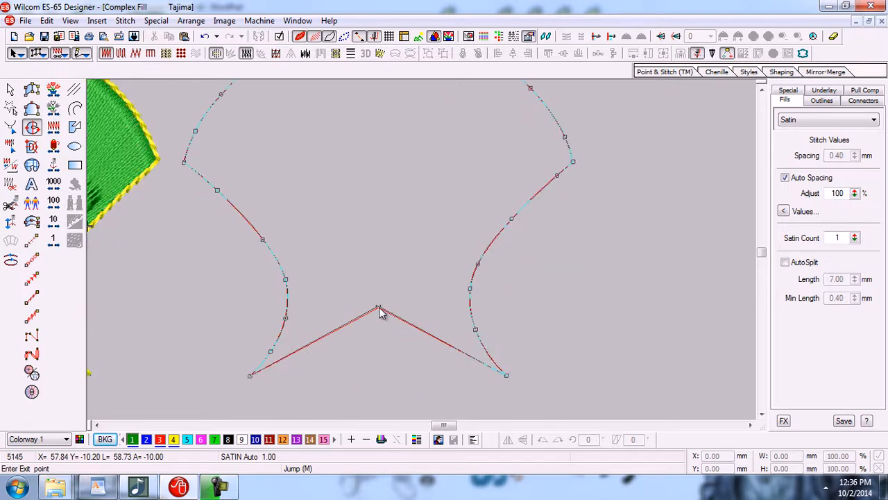
pyautogui.click(380, 312)
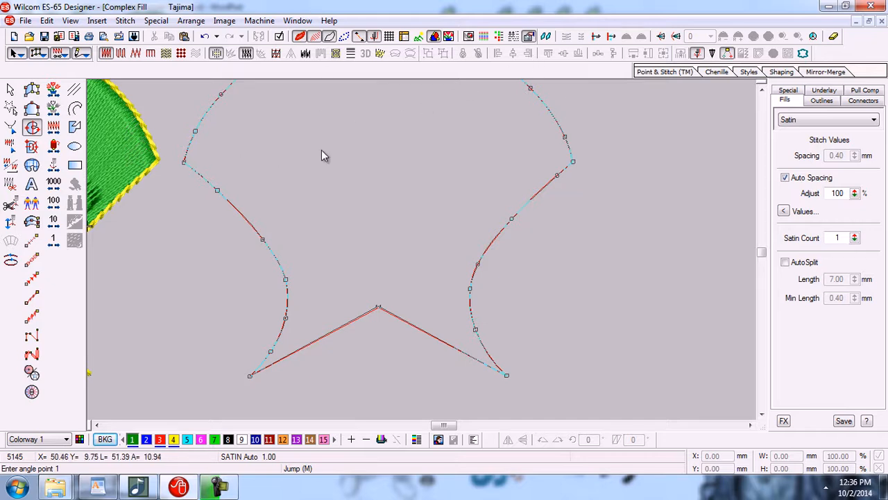
# Generate the fan's fill with a vertical stitch angle running from above the peak to below the bottom notch
pyautogui.click(763, 91)
pyautogui.click(763, 91)
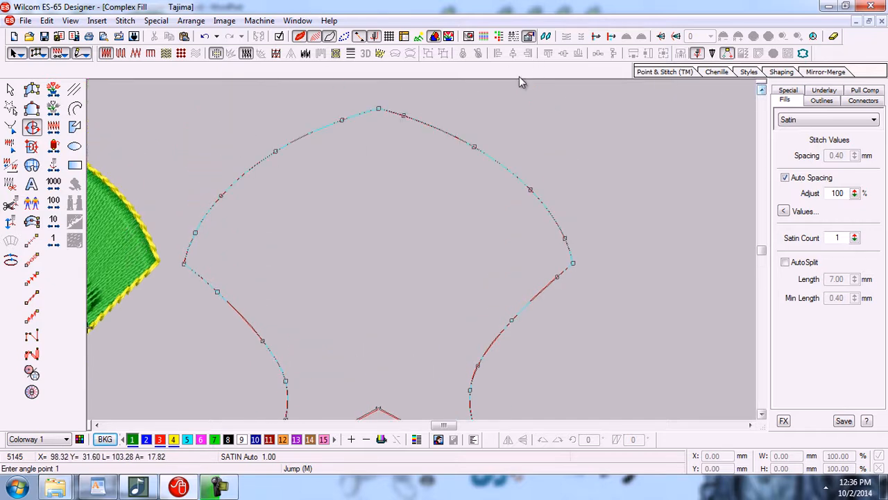
pyautogui.click(379, 91)
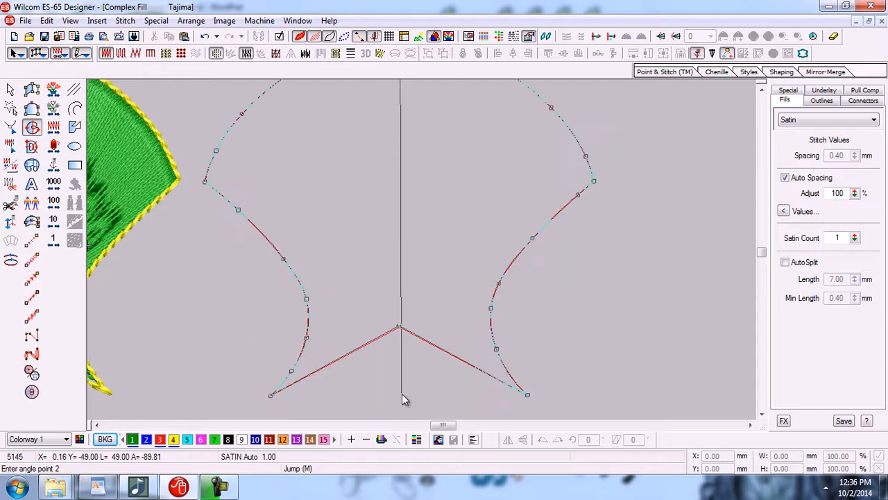
pyautogui.click(439, 400)
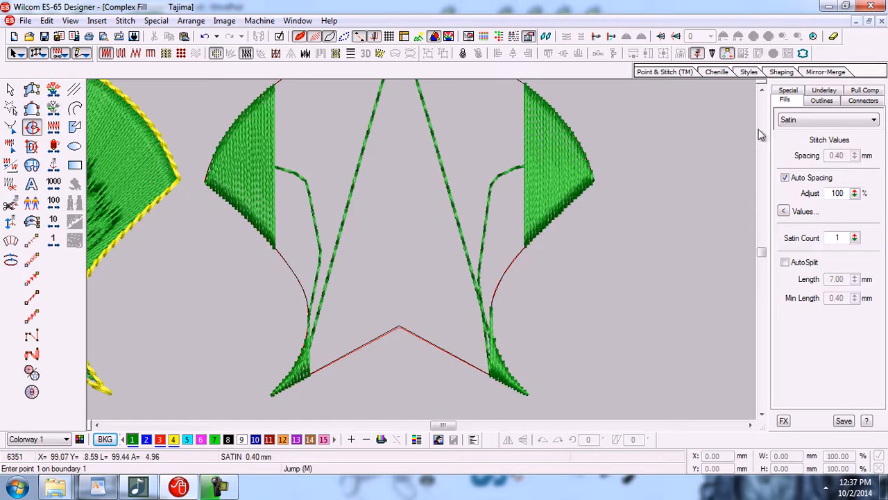
# Select the newly filled fan beside the finished example and change its stitch type to Tatami
pyautogui.press('0')
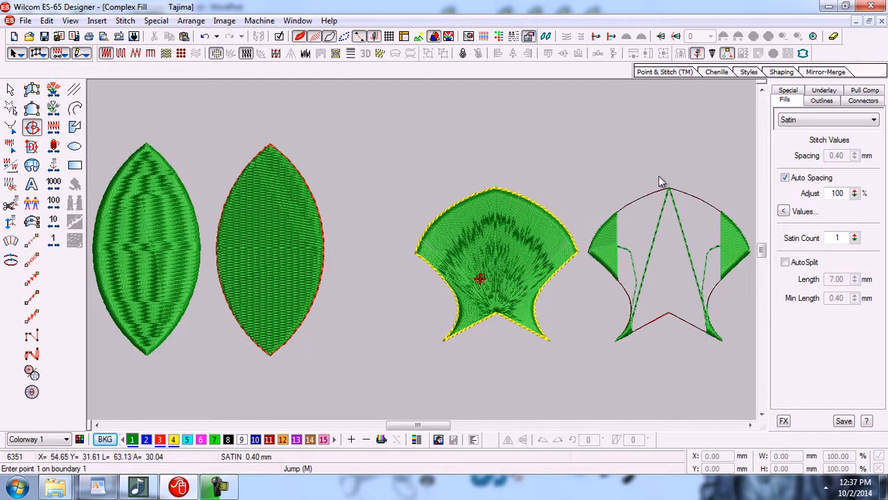
pyautogui.press('b')
pyautogui.moveTo(391, 160); pyautogui.dragTo(729, 314)
pyautogui.click(238, 129)
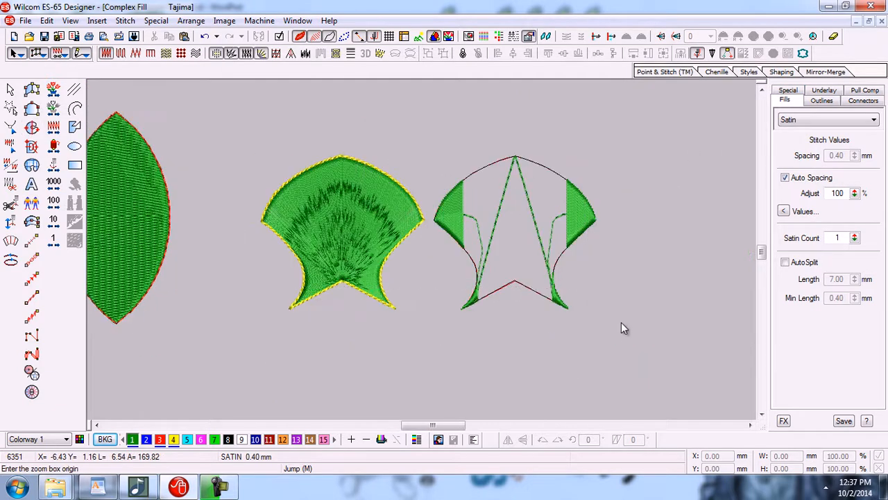
pyautogui.click(621, 332)
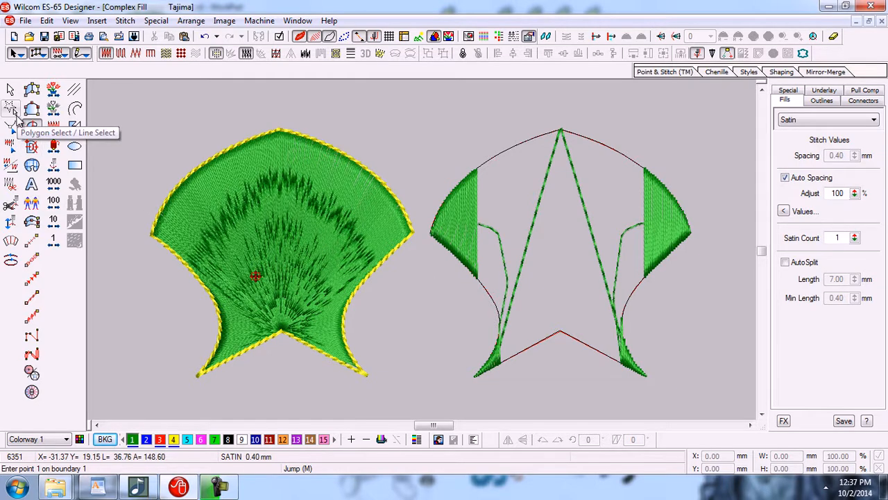
pyautogui.click(11, 89)
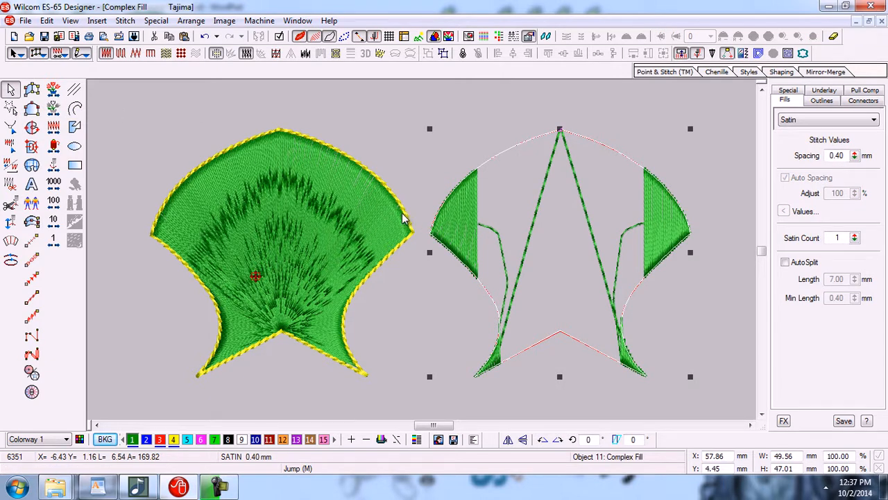
pyautogui.click(120, 55)
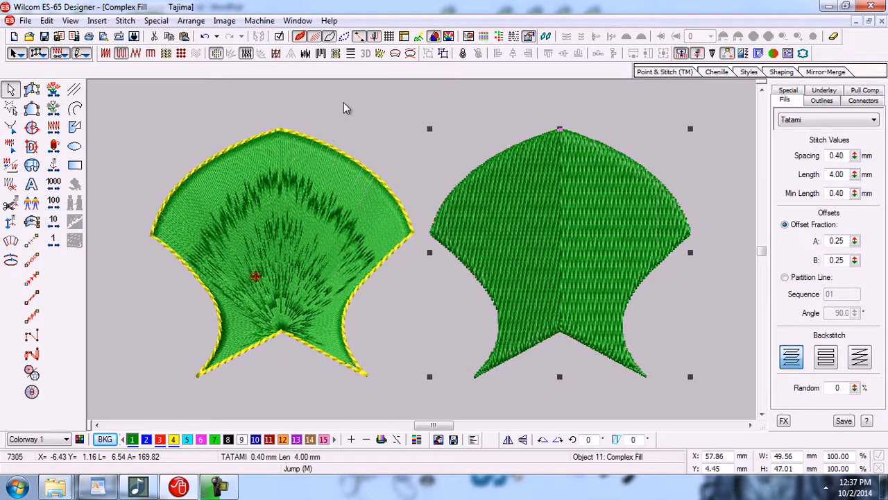
# Try the fan fill as Satin, first with AutoSplit on, then with AutoSplit and the automatic jumps off
pyautogui.click(106, 54)
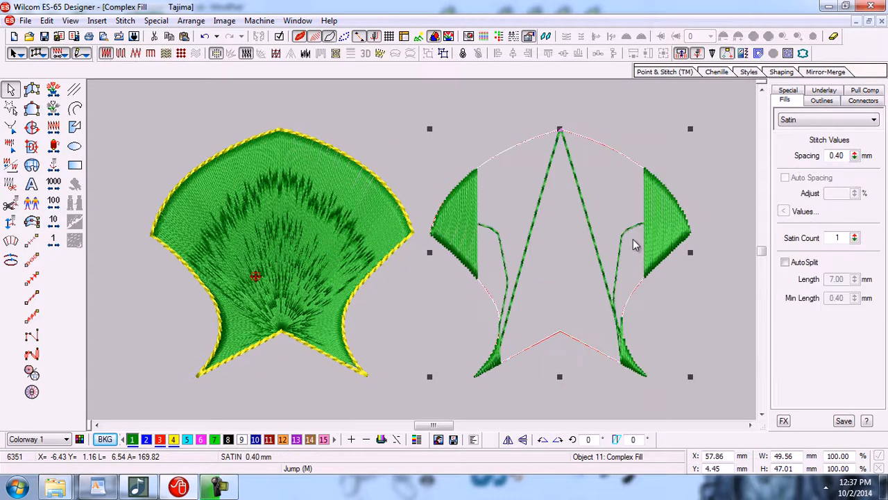
pyautogui.click(785, 262)
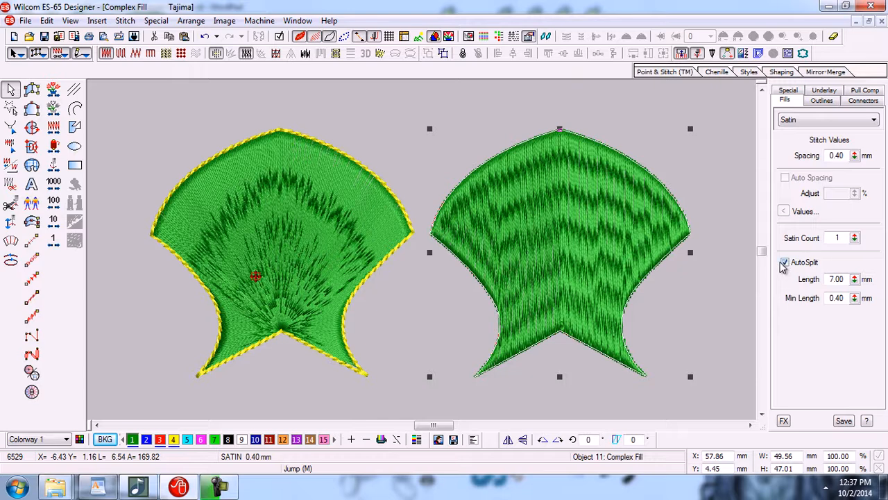
pyautogui.click(784, 263)
pyautogui.click(216, 53)
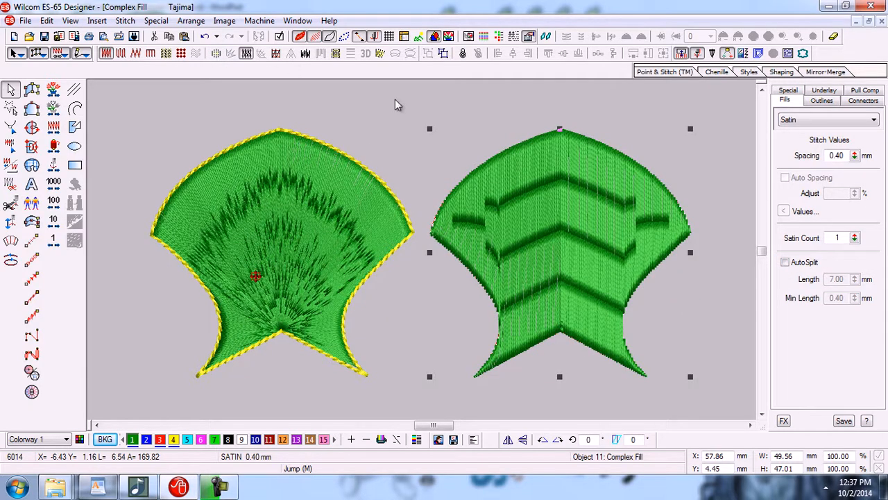
pyautogui.click(217, 54)
# Return the traced fan's fill to Tatami and deselect it in the full design
pyautogui.click(120, 53)
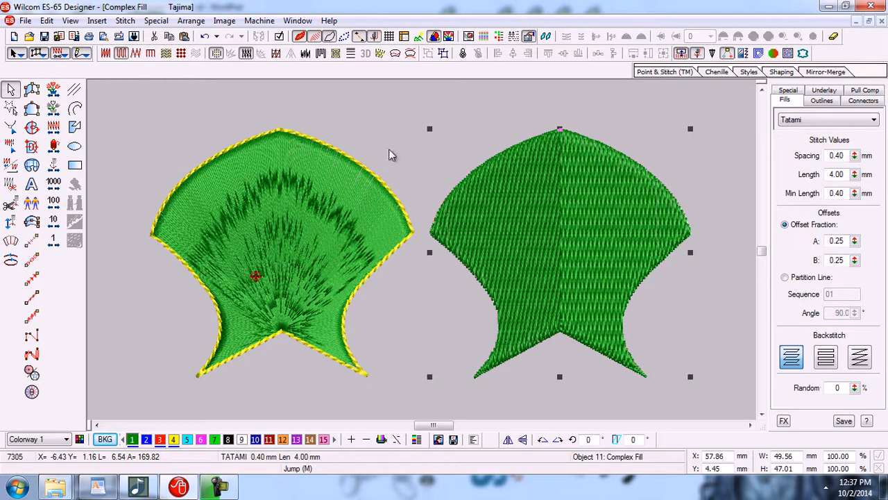
pyautogui.press('0')
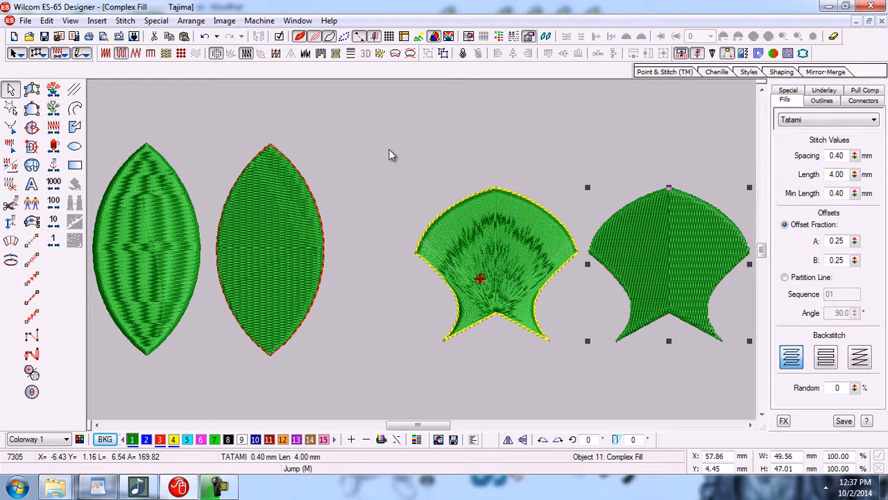
pyautogui.click(385, 253)
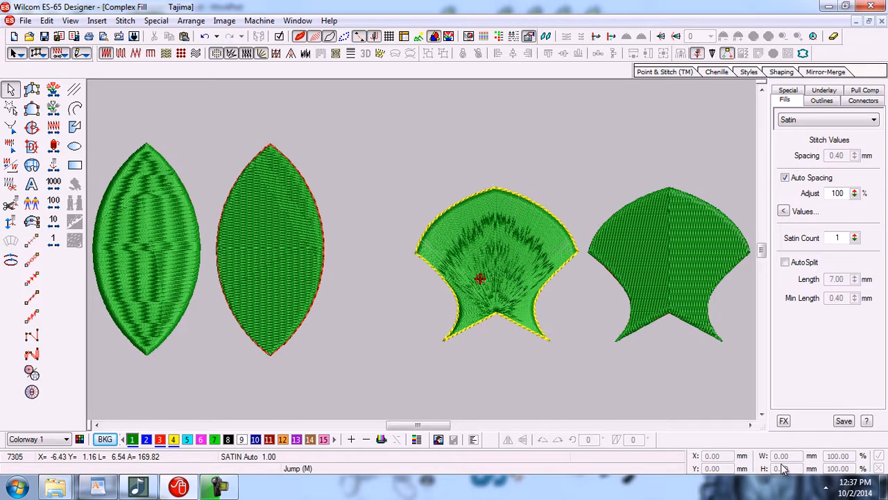
# Draw a vector circle about 29 mm in diameter in the empty area beyond the Tatami-filled fan
pyautogui.click(751, 425)
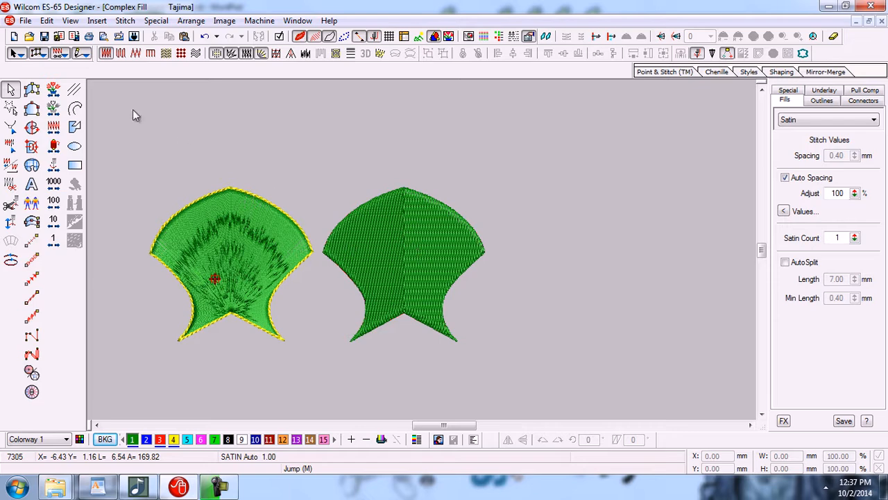
pyautogui.click(75, 146)
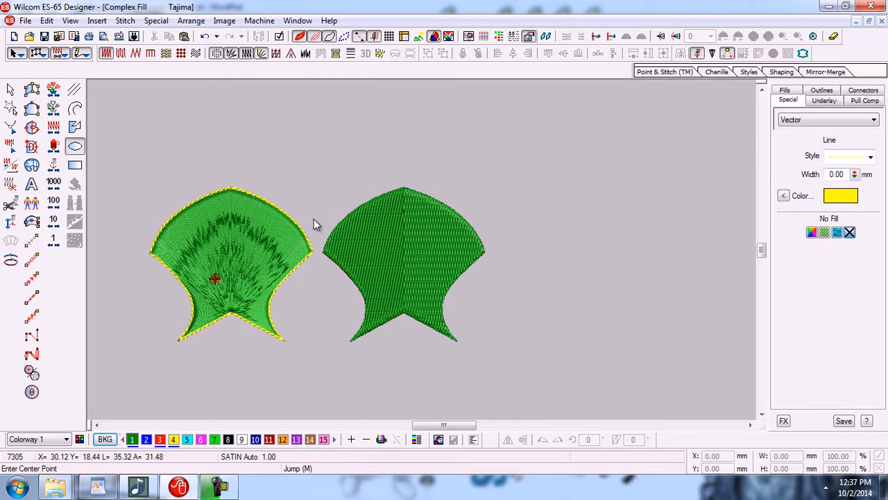
pyautogui.click(646, 245)
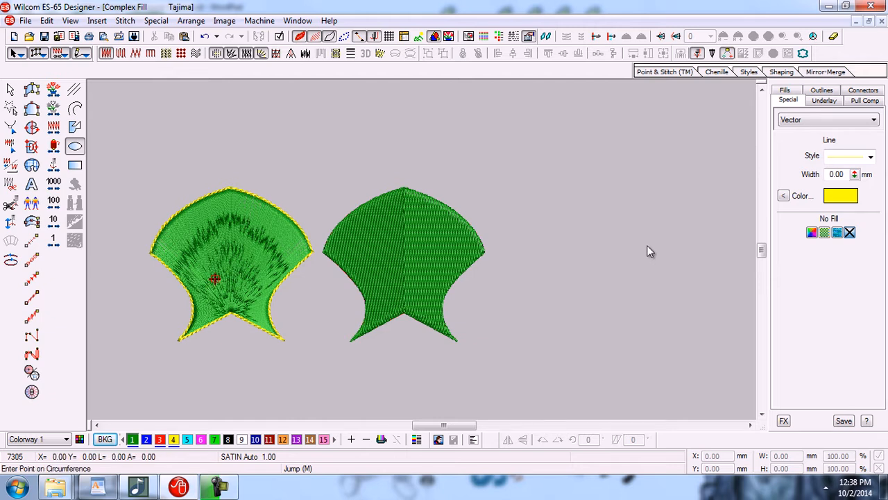
pyautogui.click(667, 287)
pyautogui.press('Return')
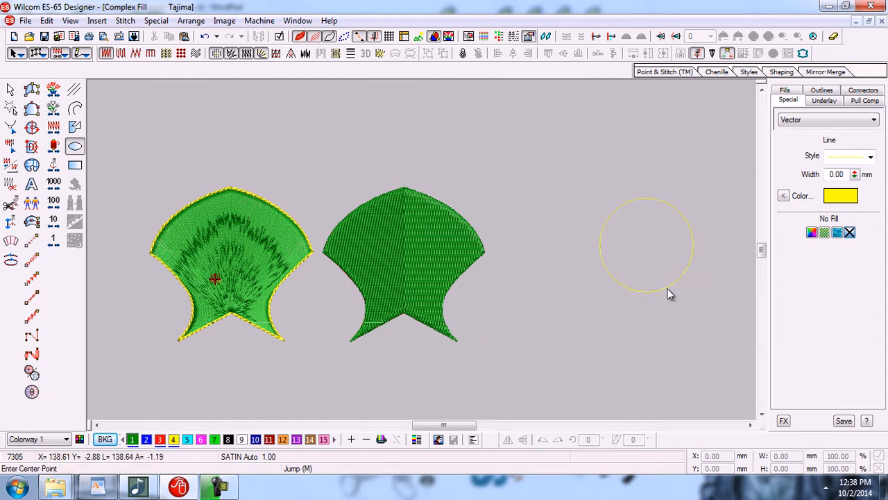
# Change the circle's outline colour to black and move the circle closer to the fan
pyautogui.click(10, 89)
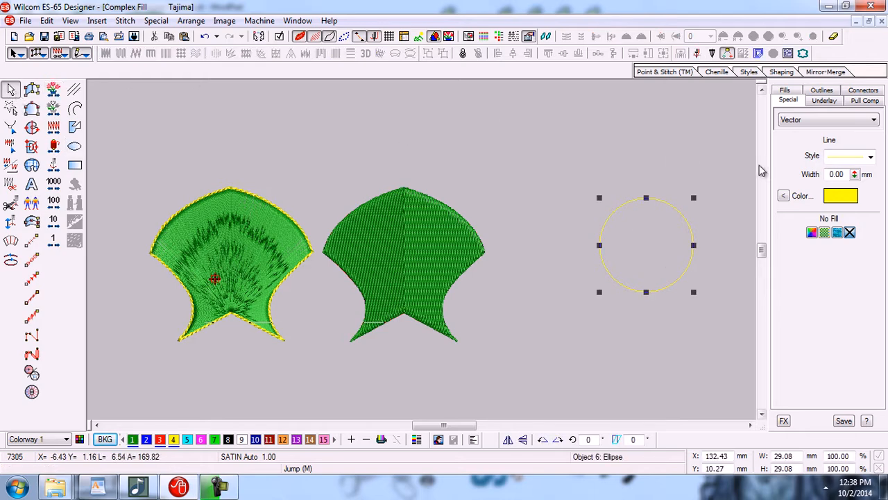
pyautogui.click(783, 196)
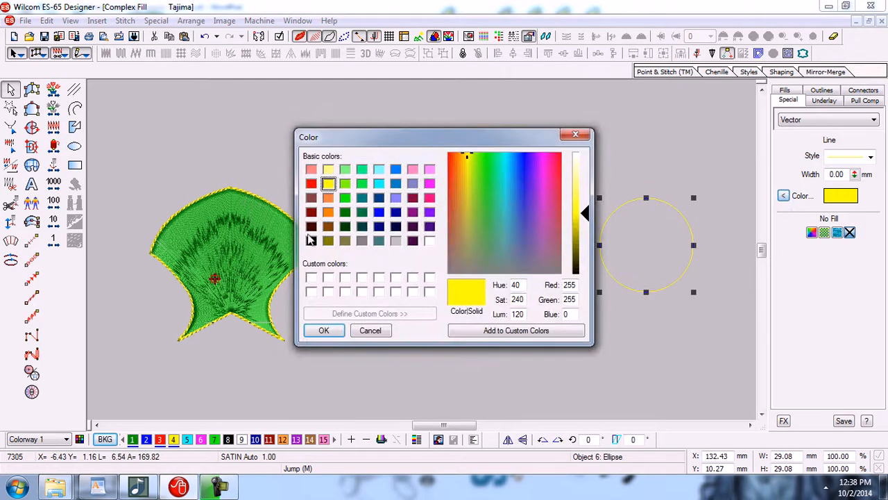
pyautogui.click(311, 240)
pyautogui.click(325, 331)
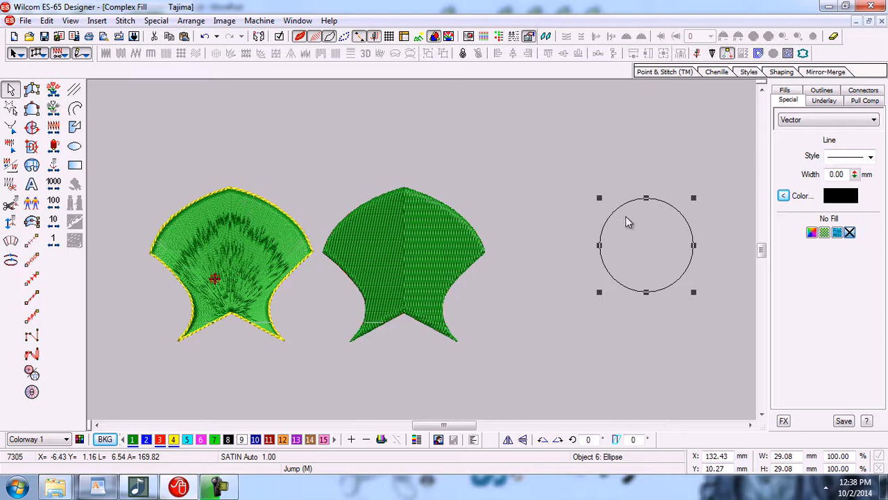
pyautogui.moveTo(624, 205); pyautogui.dragTo(563, 221)
# Apply Complex Fill to the selected circle, with the entry point on its left edge and the exit point on its right edge
pyautogui.press('b')
pyautogui.moveTo(475, 169); pyautogui.dragTo(636, 288)
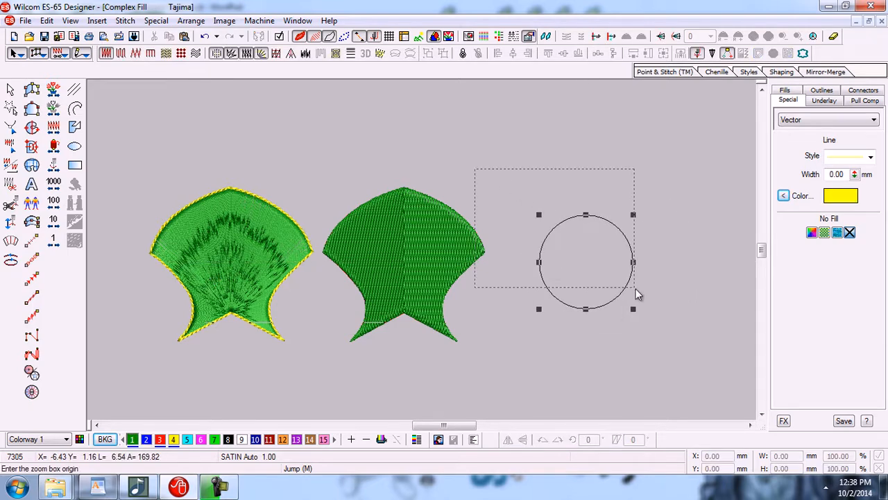
pyautogui.click(679, 335)
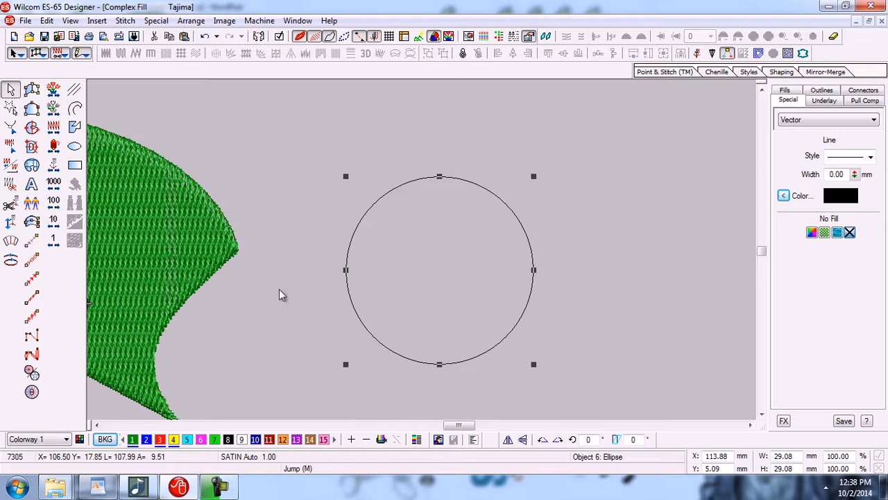
pyautogui.click(611, 206)
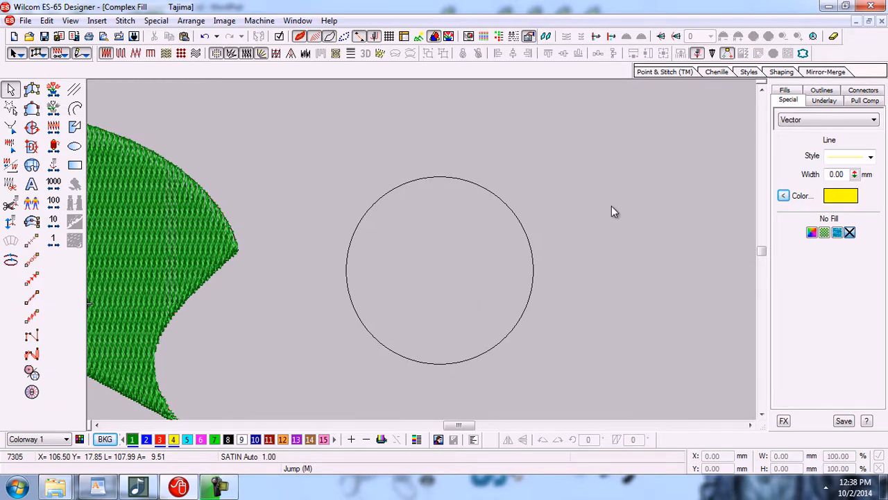
pyautogui.click(506, 204)
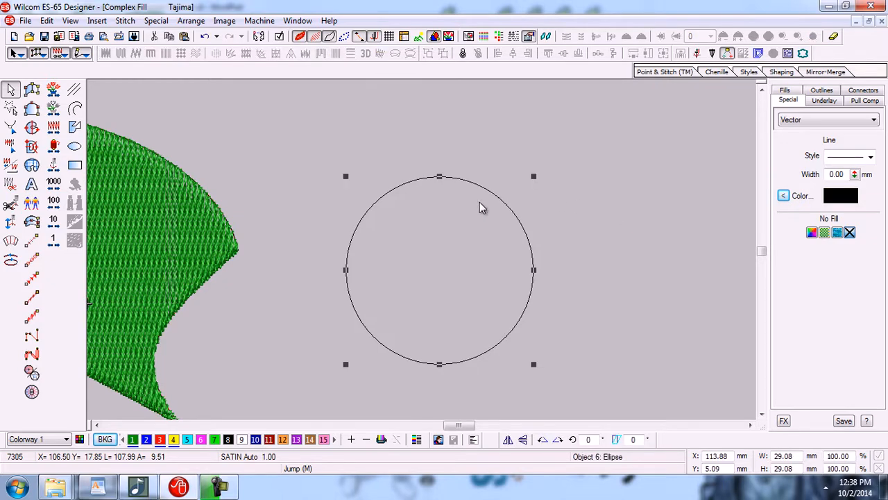
pyautogui.click(31, 129)
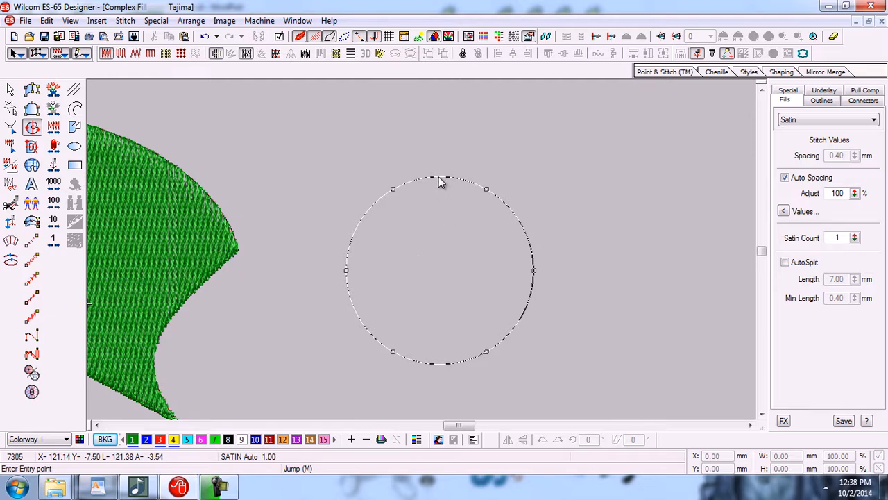
pyautogui.click(348, 275)
pyautogui.click(535, 273)
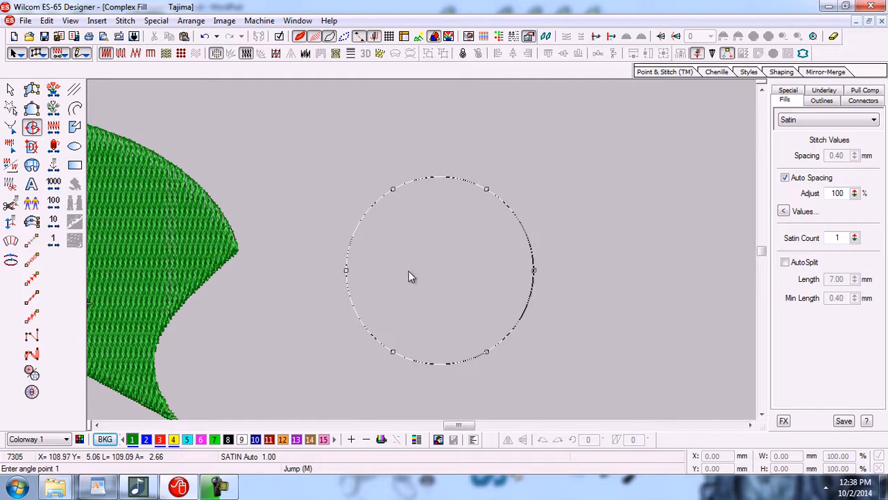
# Give the circle's fill a horizontal stitch angle across its middle and enable AutoSplit on the resulting Satin fill
pyautogui.click(305, 269)
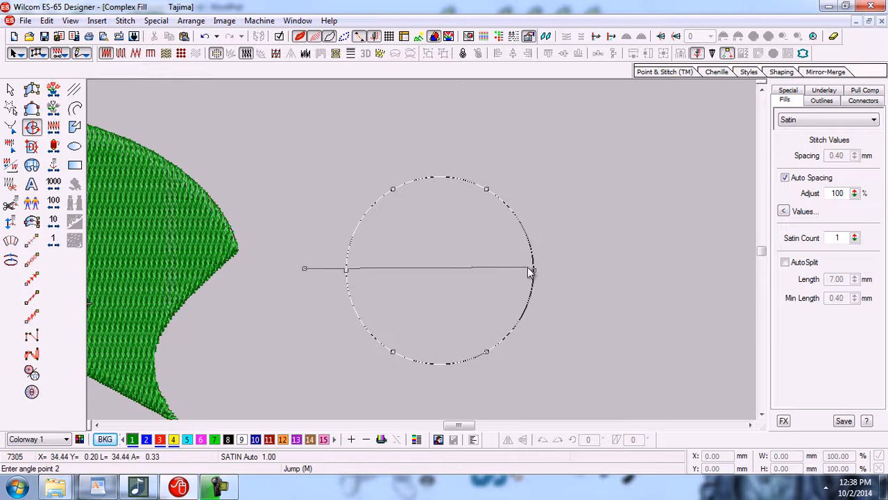
pyautogui.click(604, 274)
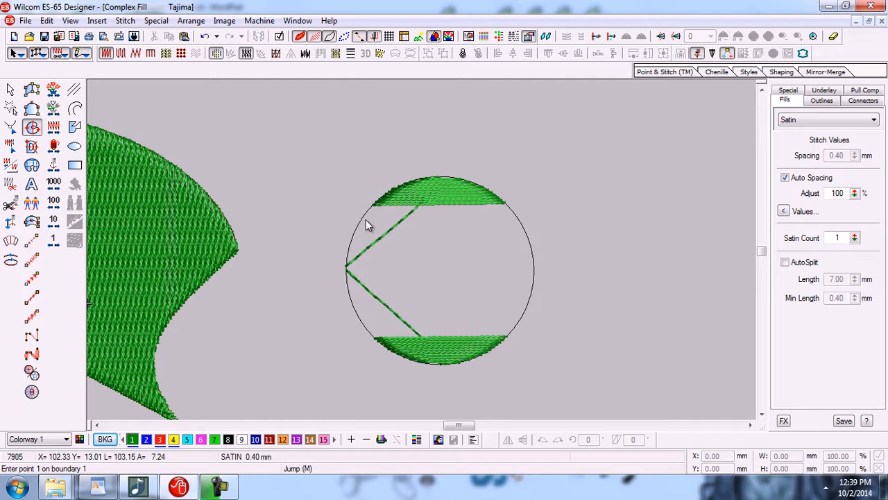
pyautogui.click(10, 89)
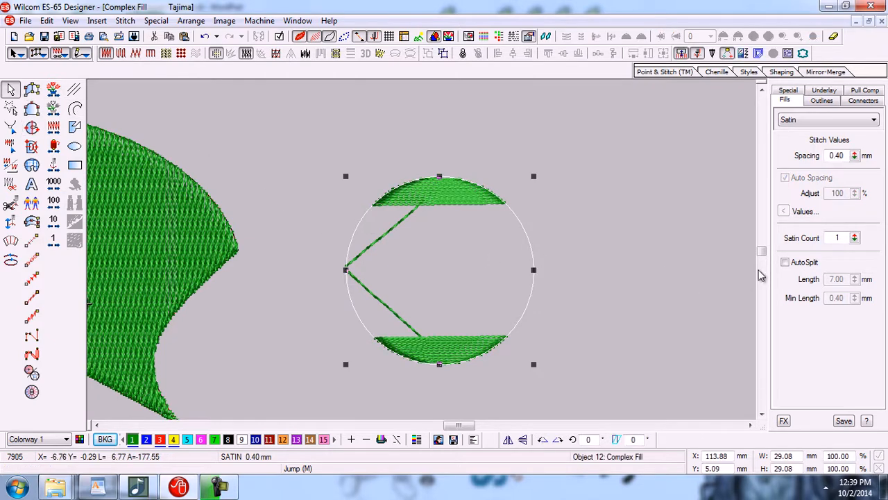
pyautogui.click(785, 261)
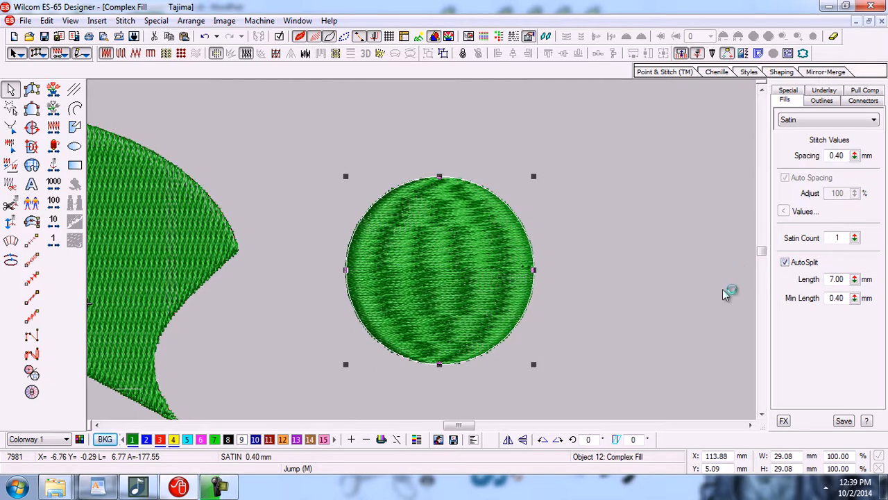
# Select the AutoSplit Satin circle and change its fill type to Motif Fill
pyautogui.press('0')
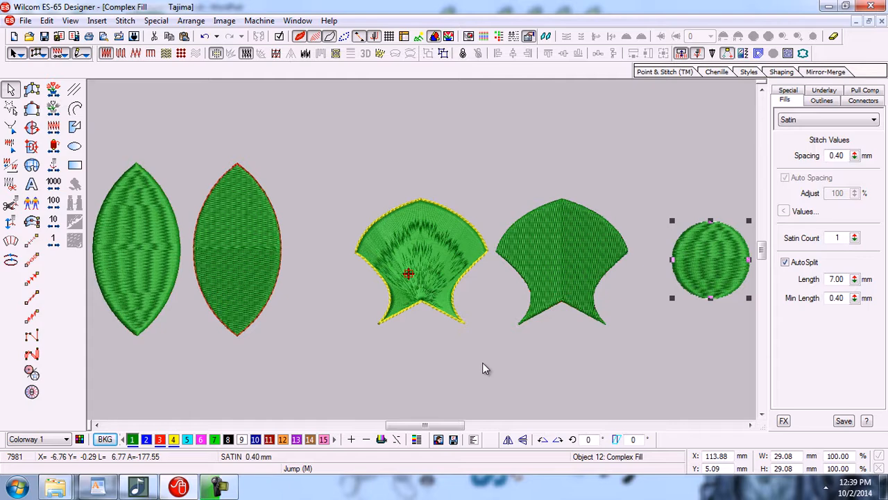
pyautogui.press('Escape')
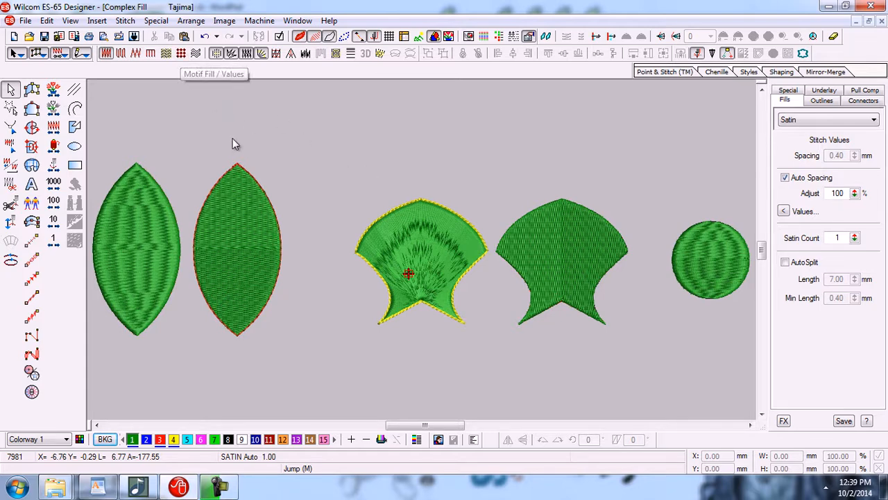
pyautogui.click(233, 220)
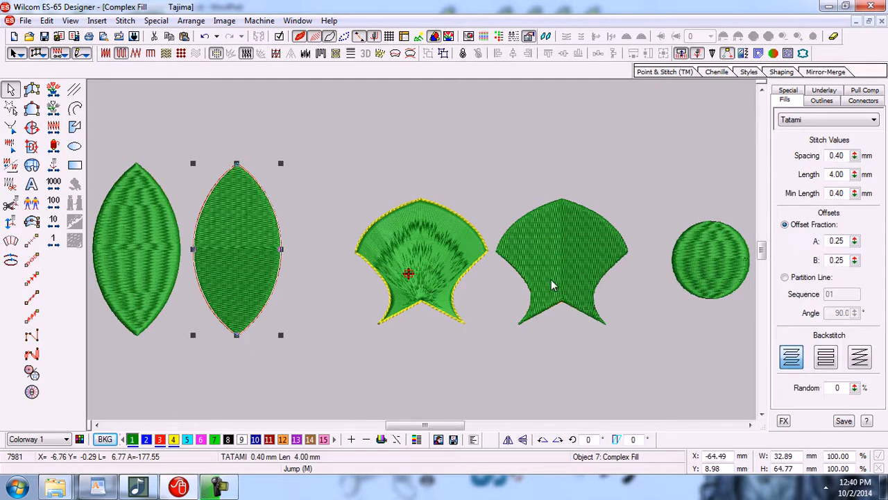
pyautogui.click(697, 276)
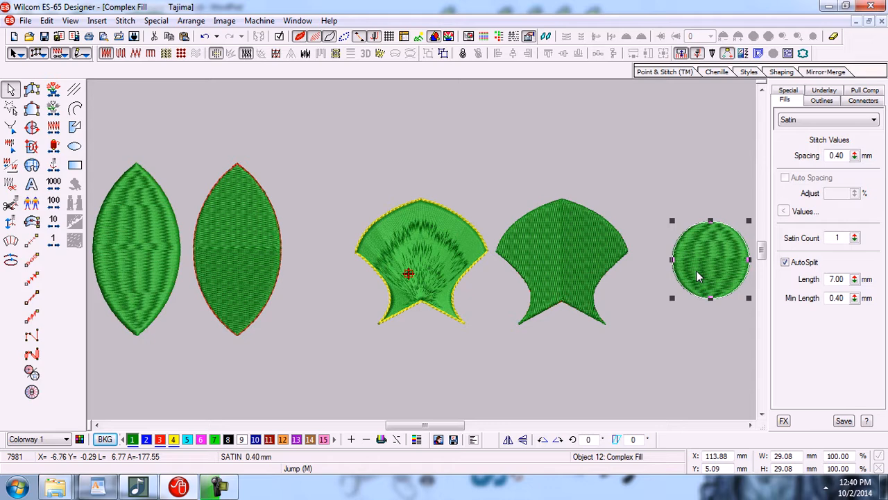
pyautogui.press('b')
pyautogui.moveTo(649, 199); pyautogui.dragTo(585, 272)
pyautogui.click(626, 314)
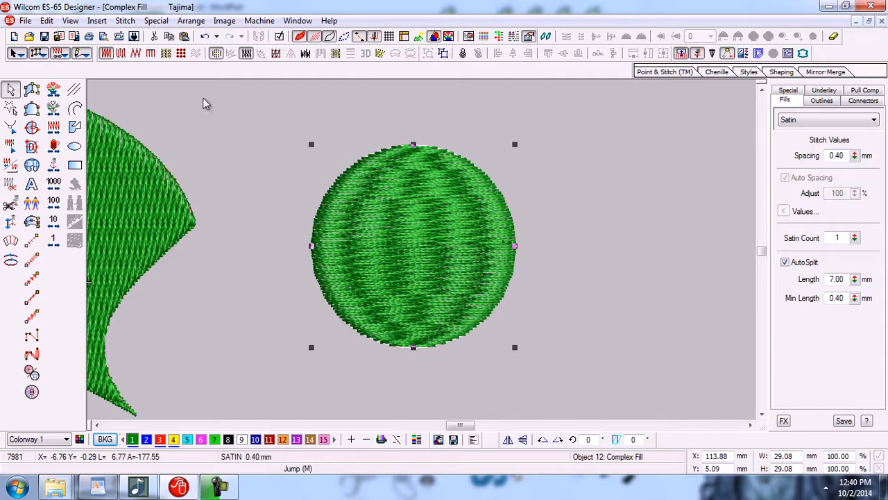
pyautogui.click(181, 55)
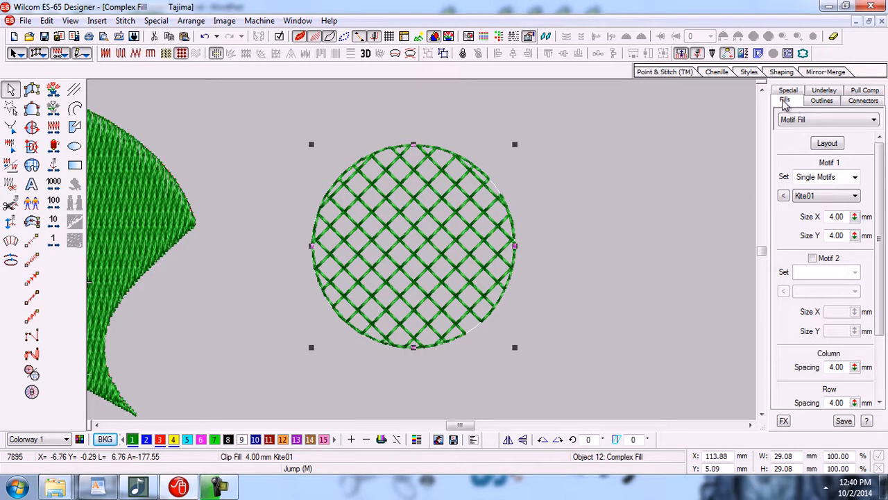
# Open the Motif 1 pattern list and try Curve12 and Curve18 in the circle's fill
pyautogui.click(783, 197)
pyautogui.click(704, 257)
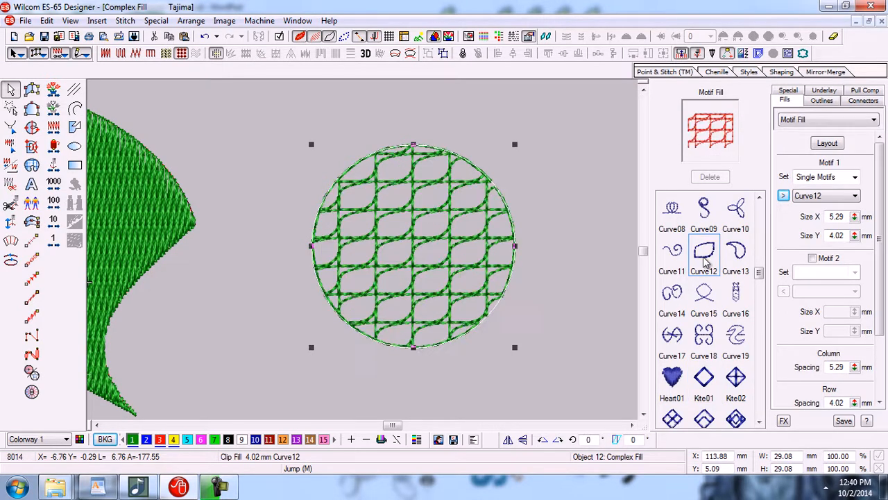
pyautogui.click(704, 335)
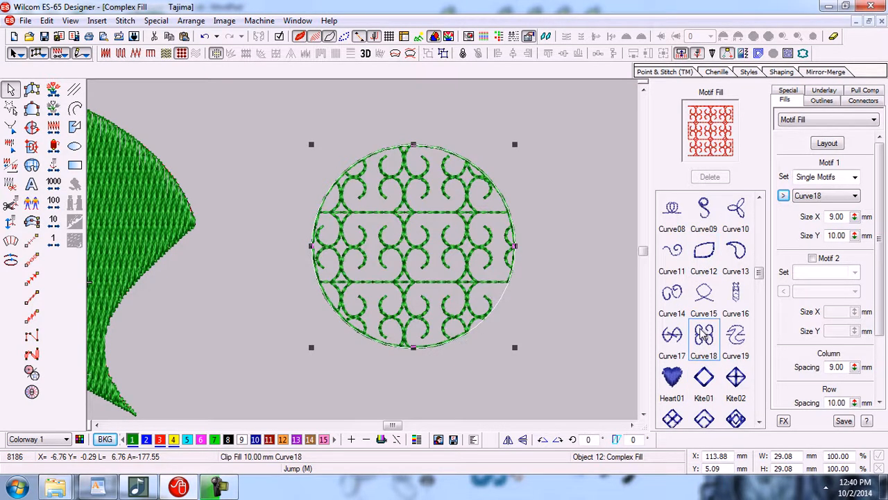
# Try a range of motifs in the circle's fill, from Shapes24 through Shapes34 to Square02
pyautogui.moveTo(757, 272); pyautogui.dragTo(759, 336)
pyautogui.click(670, 337)
pyautogui.press('Down')
pyautogui.press('Down')
pyautogui.press('Down')
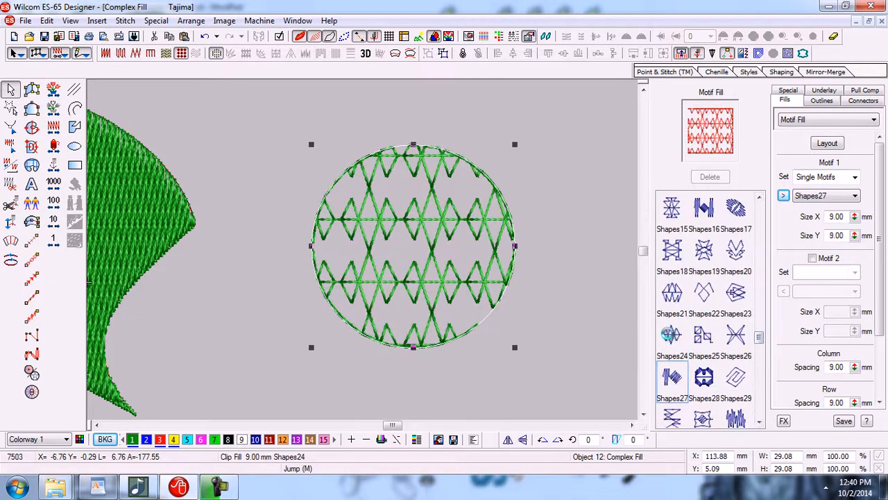
pyautogui.press('Down')
pyautogui.press('Right')
pyautogui.press('Down')
pyautogui.press('Down')
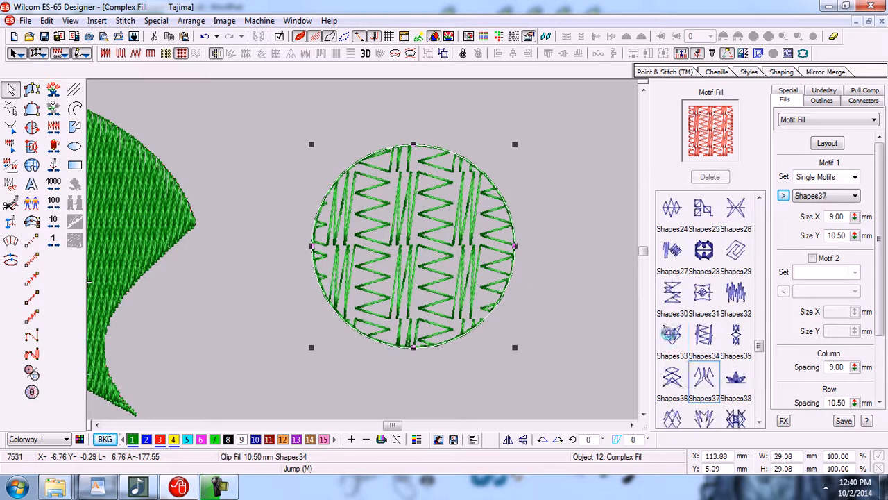
pyautogui.press('Down')
pyautogui.press('Down')
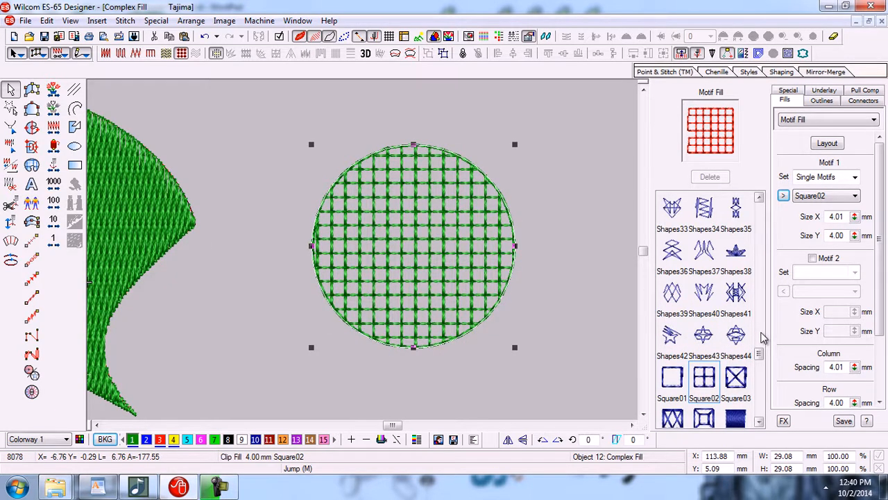
# Try the Arrow08 motif and the Block motifs up to Block09 in the circle's fill
pyautogui.moveTo(760, 353); pyautogui.dragTo(761, 208)
pyautogui.click(705, 304)
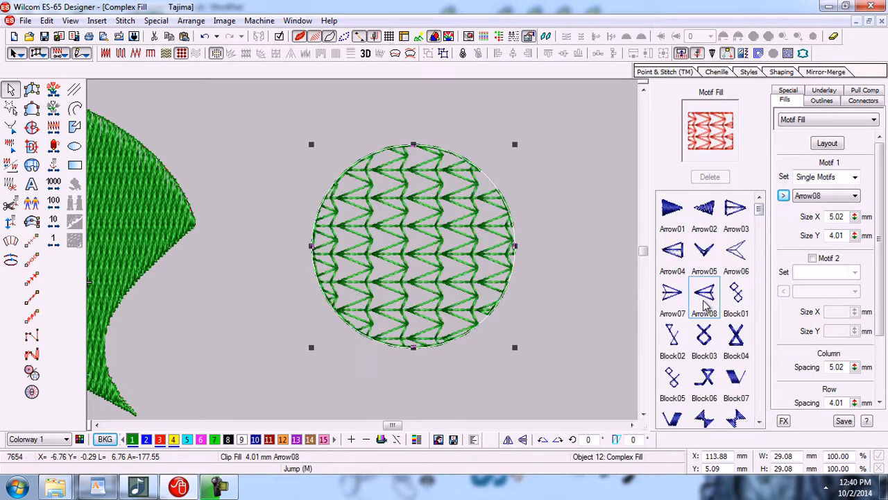
pyautogui.click(702, 340)
pyautogui.press('Down')
pyautogui.press('Down')
pyautogui.press('Down')
pyautogui.press('Down')
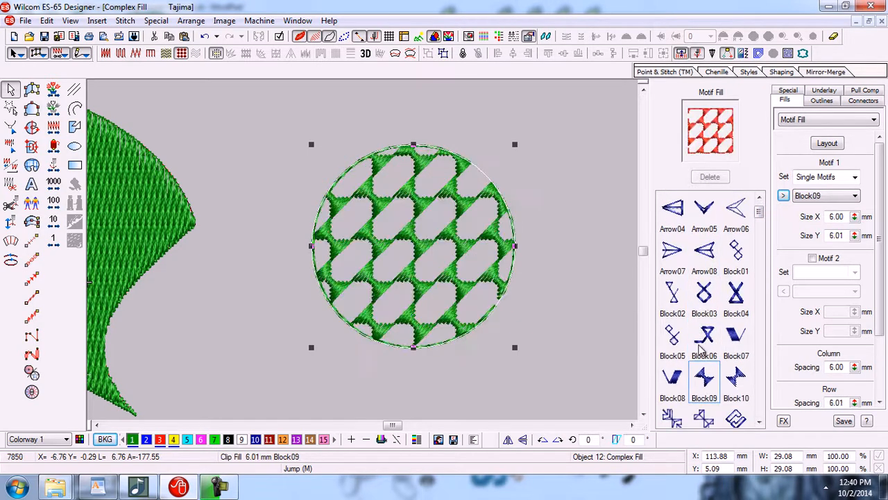
# Choose Block21 as the circle's fill motif and close the motif list
pyautogui.press('Down')
pyautogui.press('Down')
pyautogui.press('Down')
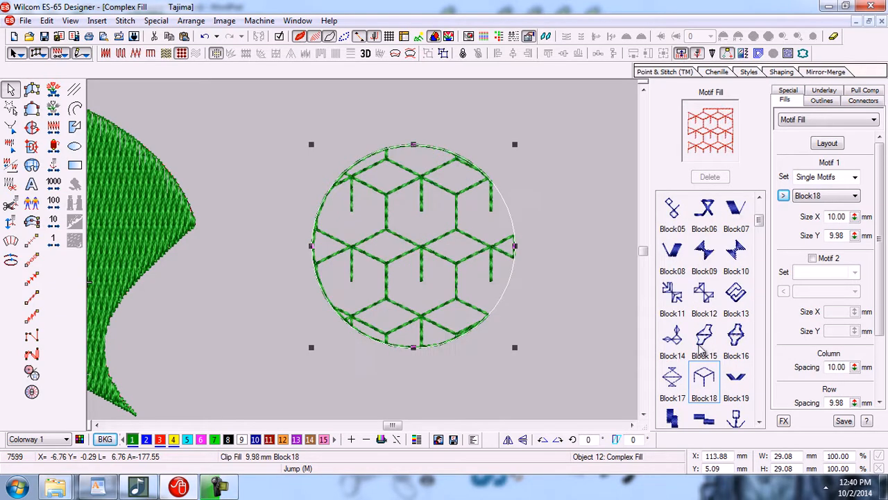
pyautogui.click(700, 349)
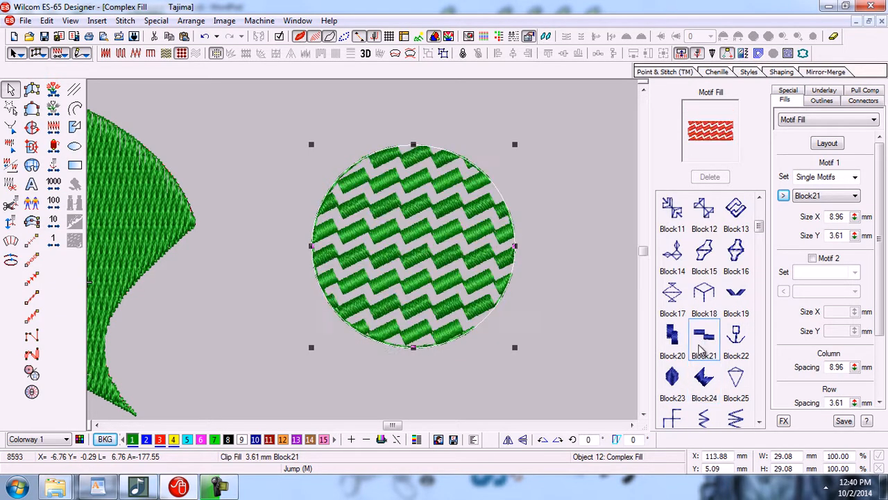
pyautogui.click(783, 195)
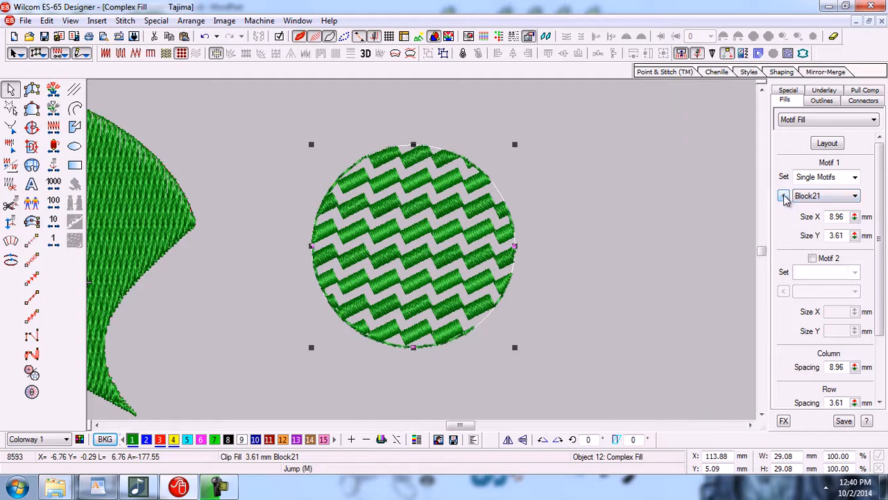
# Set the circle's motif Size X to 4.96 mm and Size Y to 2.61 mm
pyautogui.click(835, 217)
pyautogui.press('BackSpace')
pyautogui.write('4')
pyautogui.press('Return')
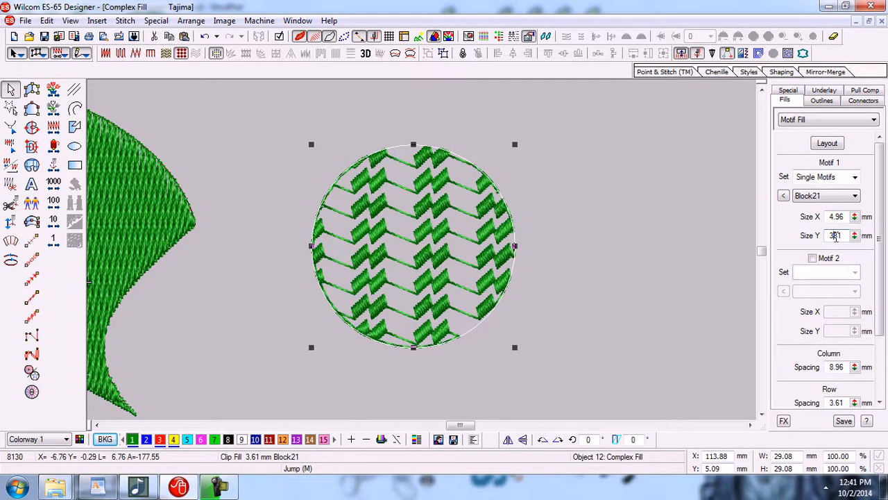
pyautogui.press('BackSpace')
pyautogui.write('2')
pyautogui.press('Return')
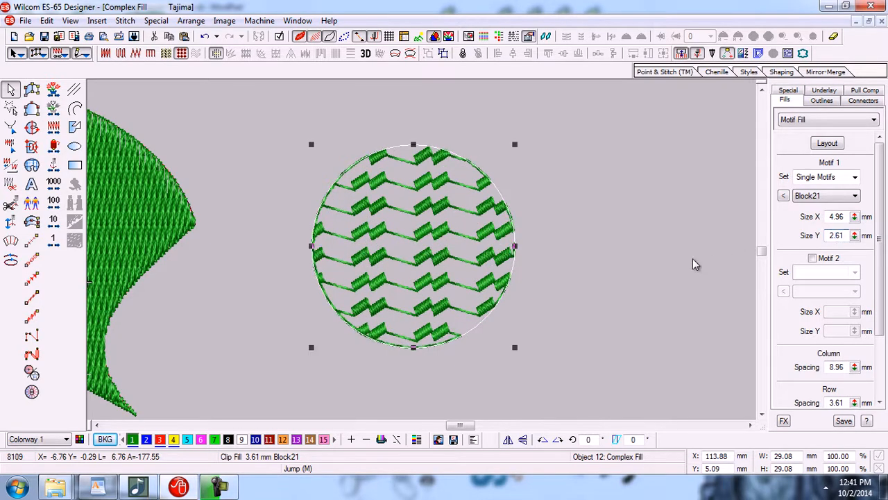
# Undo both motif size changes on the circle and deselect it
pyautogui.hotkey('ctrl', 'z')
pyautogui.hotkey('ctrl', 'z')
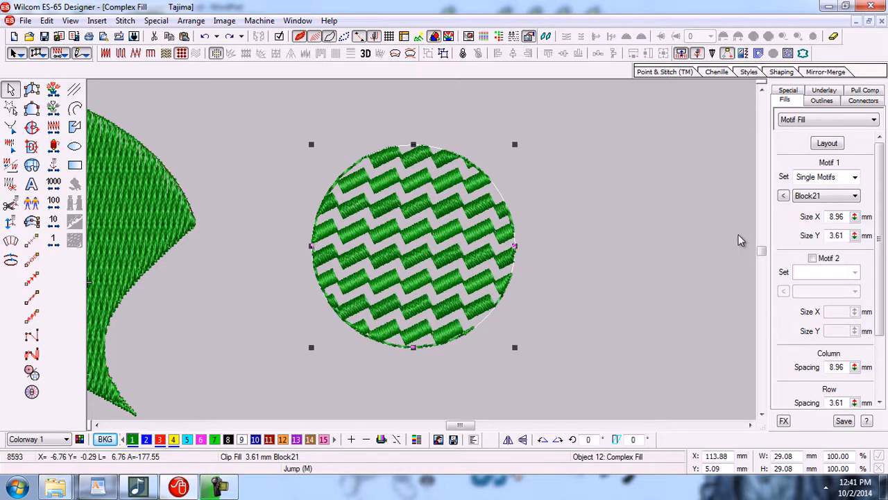
pyautogui.click(629, 256)
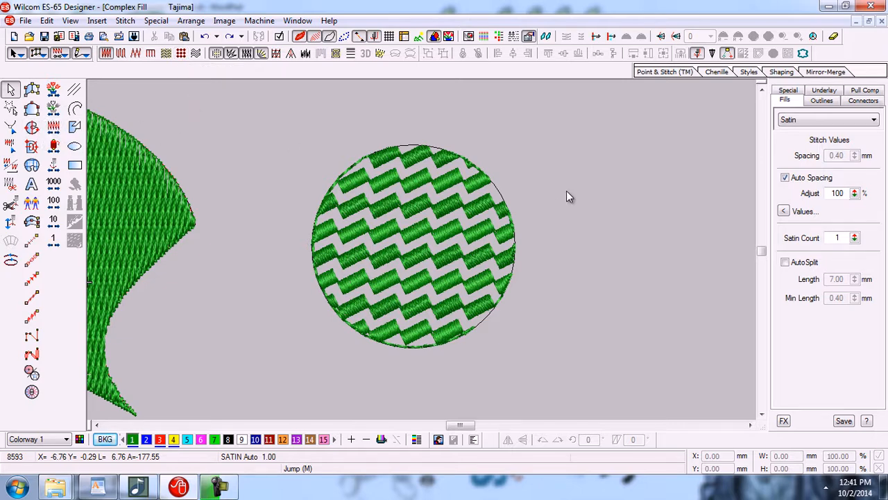
# Using Complex Fill with Motif Fill, outline a closed teardrop-like shape with a curved pointed tail in the empty area beyond the circle
pyautogui.click(31, 127)
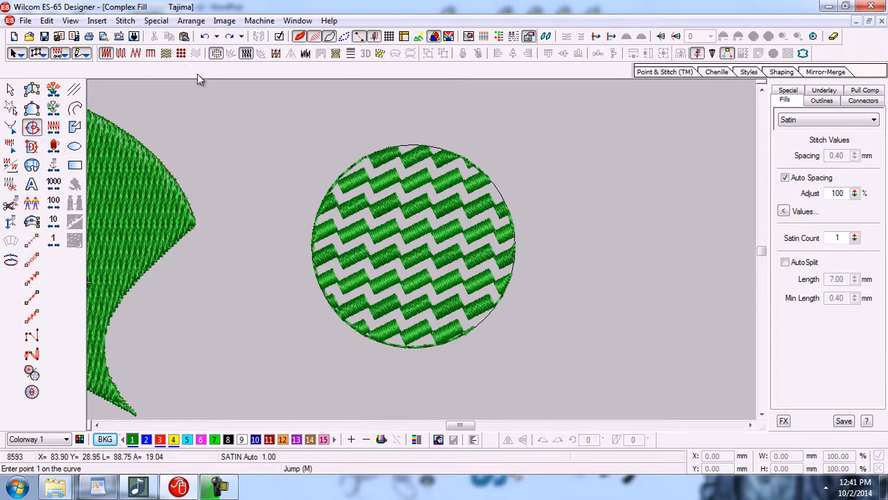
pyautogui.click(181, 54)
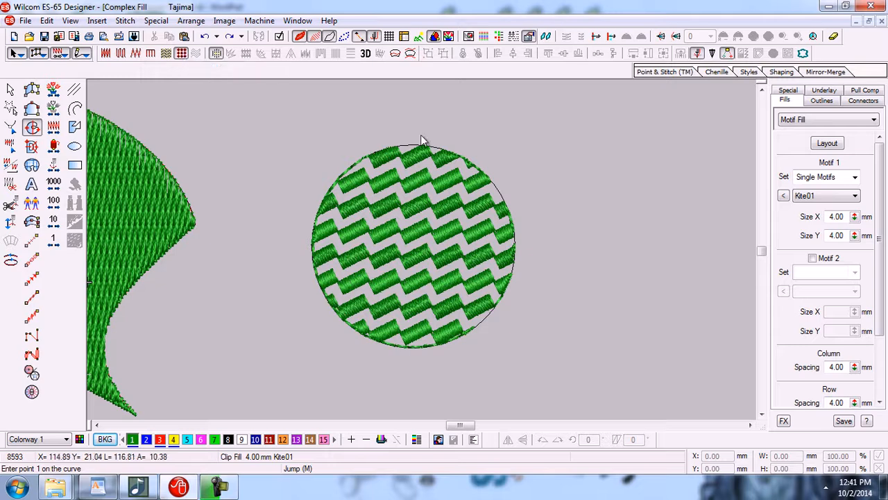
pyautogui.click(750, 425)
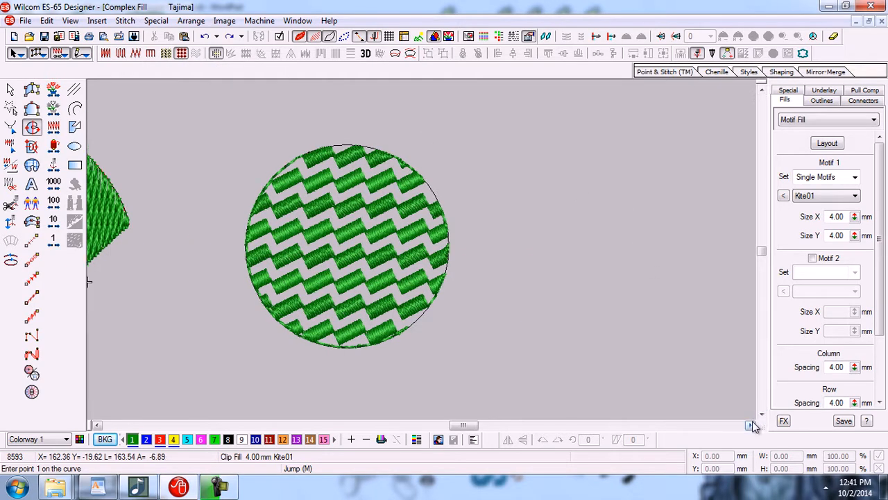
pyautogui.click(750, 424)
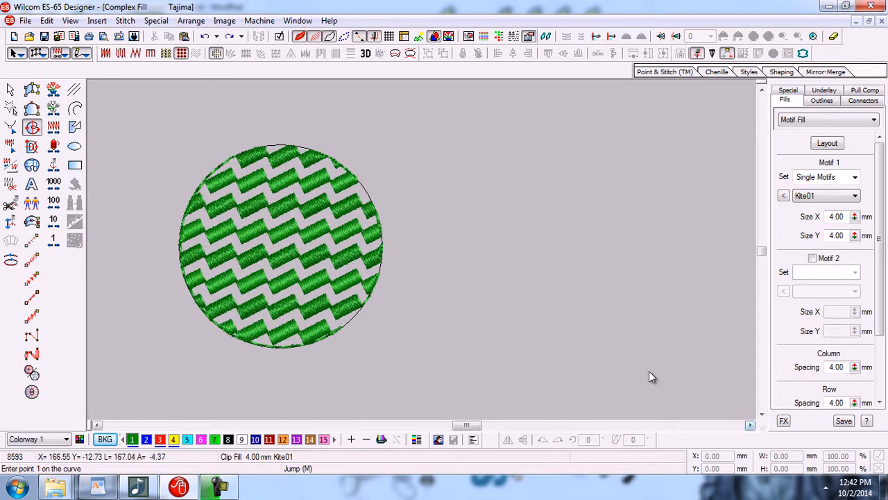
pyautogui.click(430, 245)
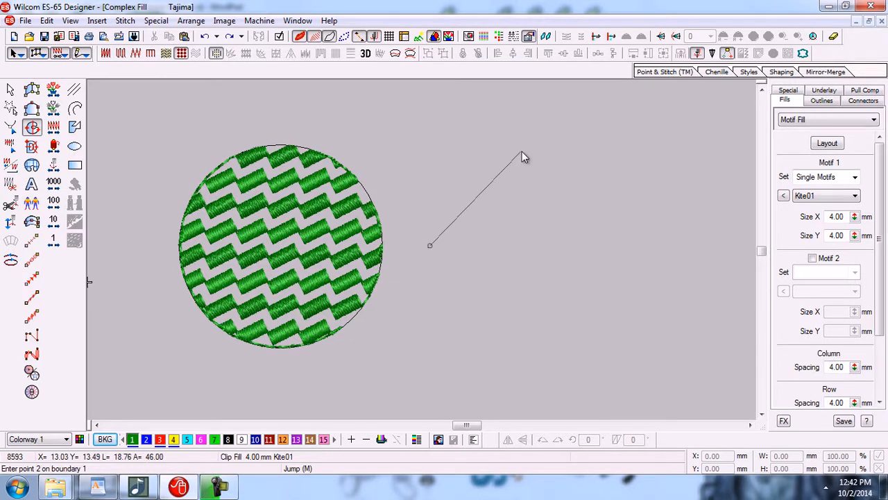
pyautogui.click(557, 151)
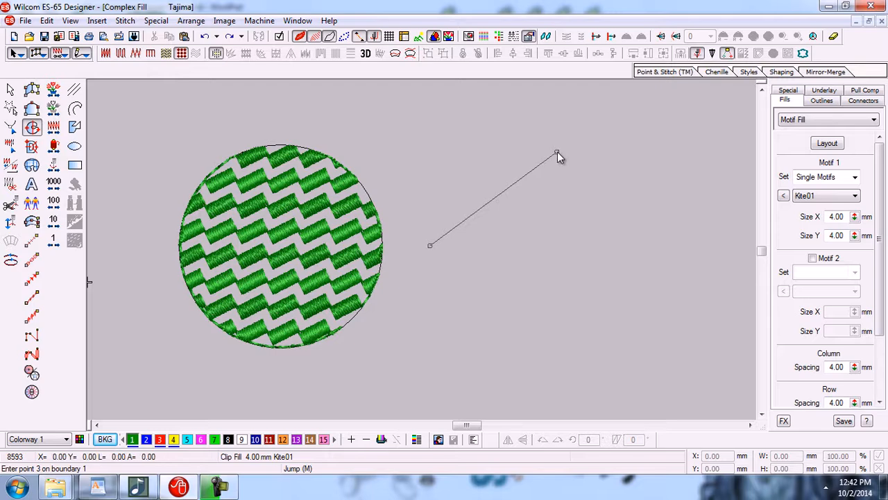
pyautogui.click(601, 254)
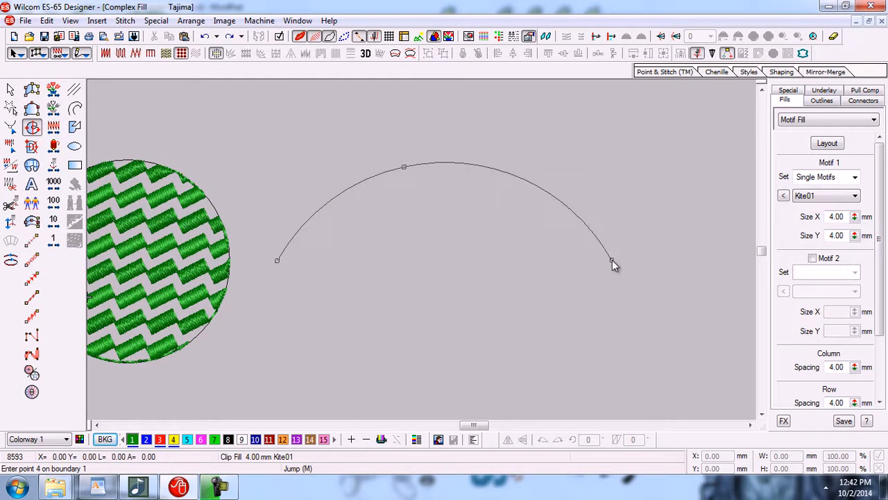
pyautogui.click(631, 230)
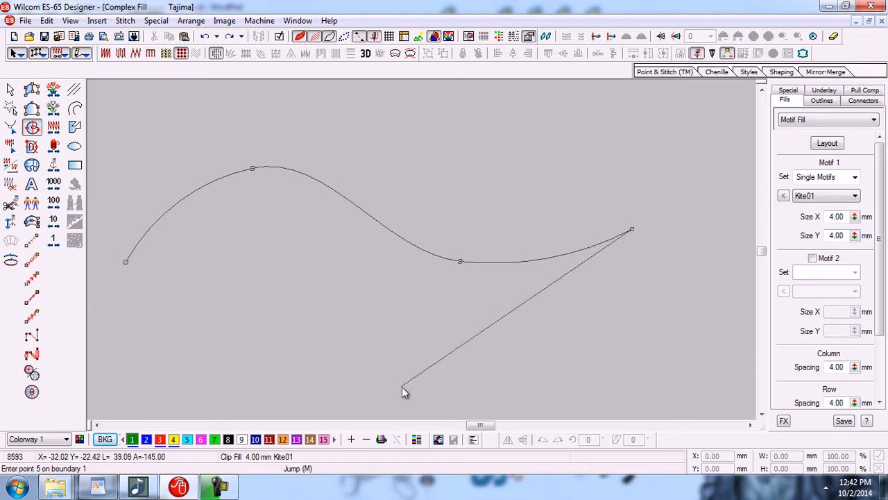
pyautogui.click(373, 327)
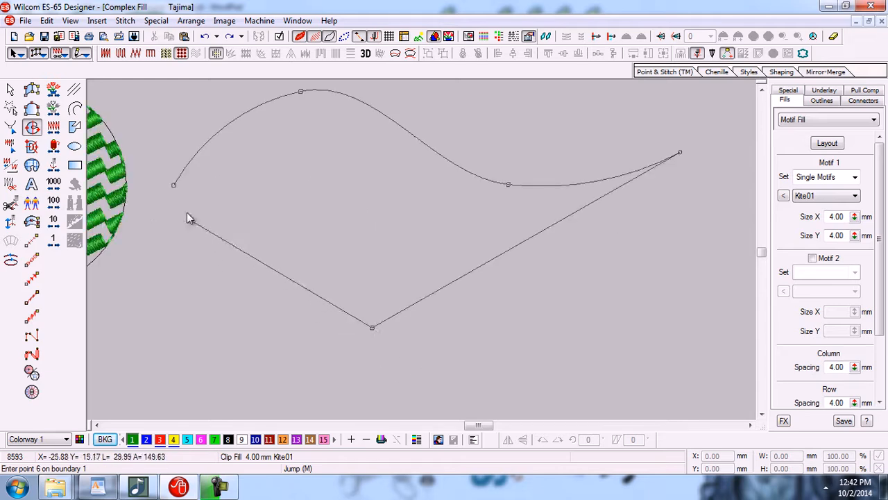
pyautogui.rightClick(174, 189)
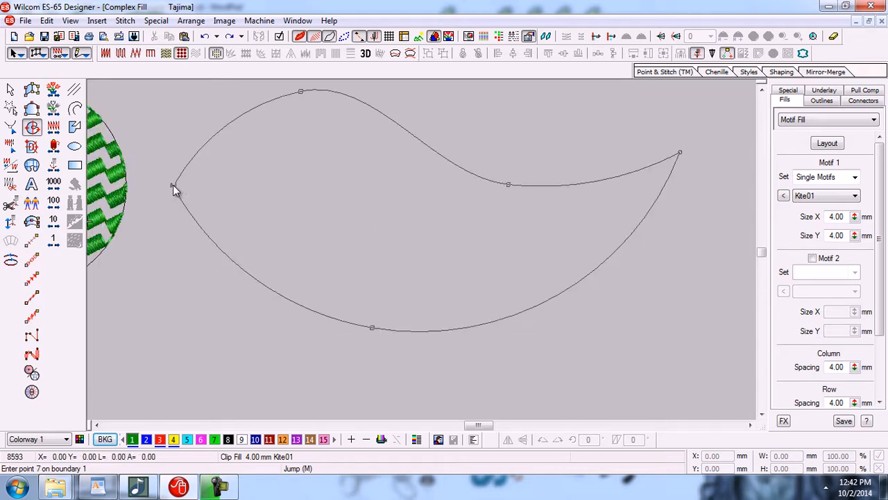
pyautogui.press('Return')
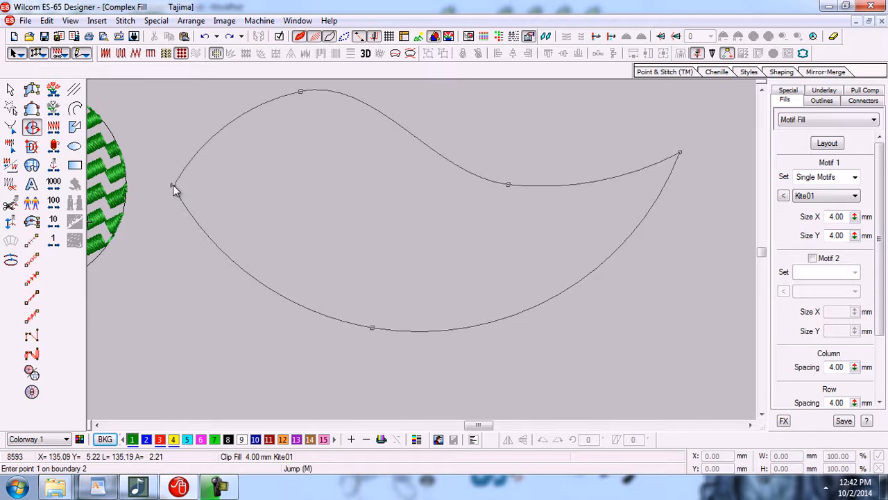
# Finish the shape's boundaries and generate its fill, with the entry point at the left corner and the exit point at the tail tip
pyautogui.press('Return')
pyautogui.click(173, 185)
pyautogui.click(680, 154)
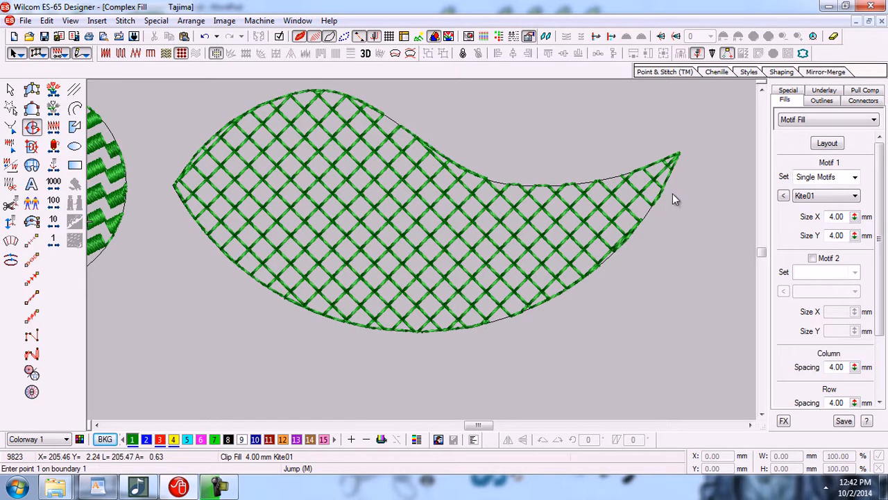
pyautogui.click(762, 90)
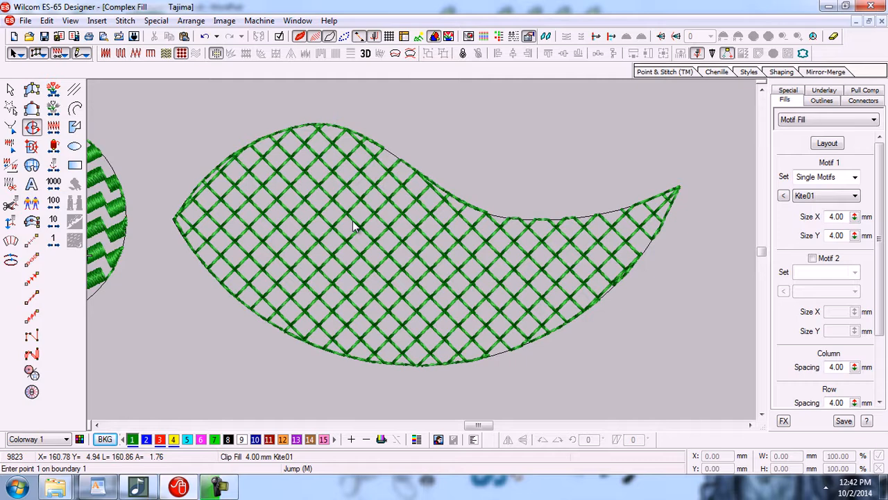
pyautogui.press('0')
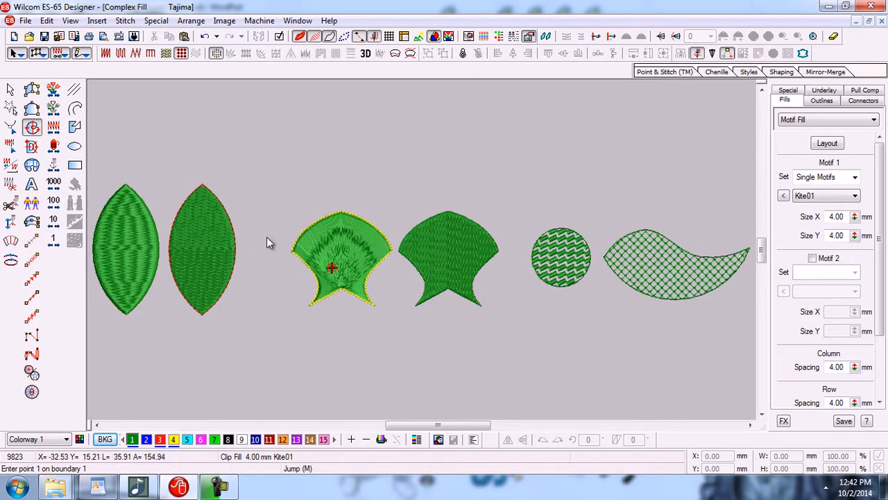
pyautogui.press('b')
pyautogui.moveTo(592, 206); pyautogui.dragTo(607, 296)
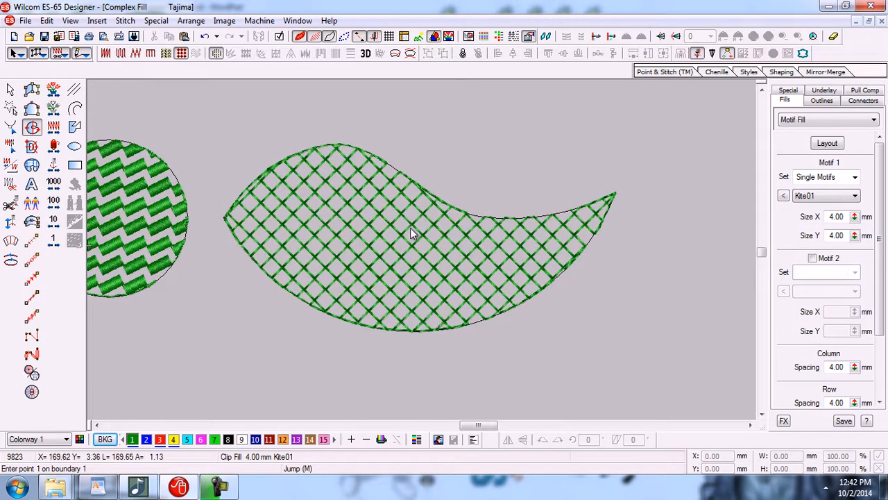
# Try the Curve12, Kite01 and Kite04 single motifs on the teardrop-like shape, and settle on Kite06 as its Motif 1 pattern
pyautogui.press('Escape')
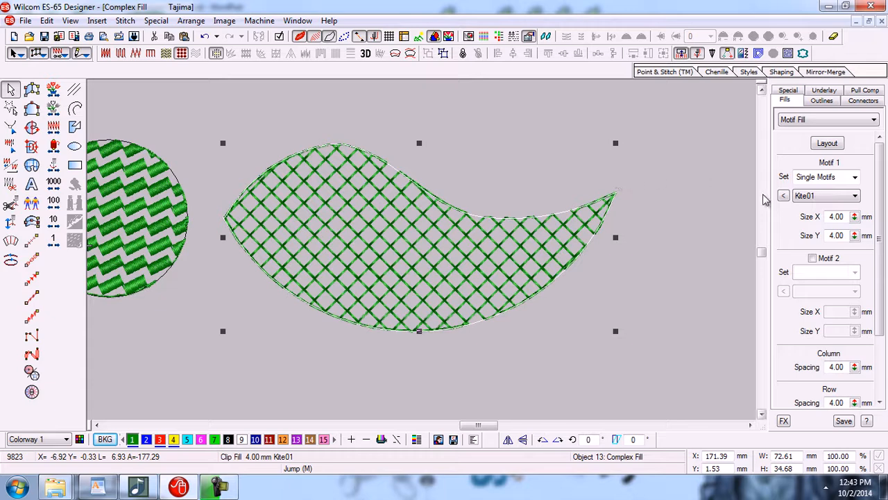
pyautogui.click(784, 197)
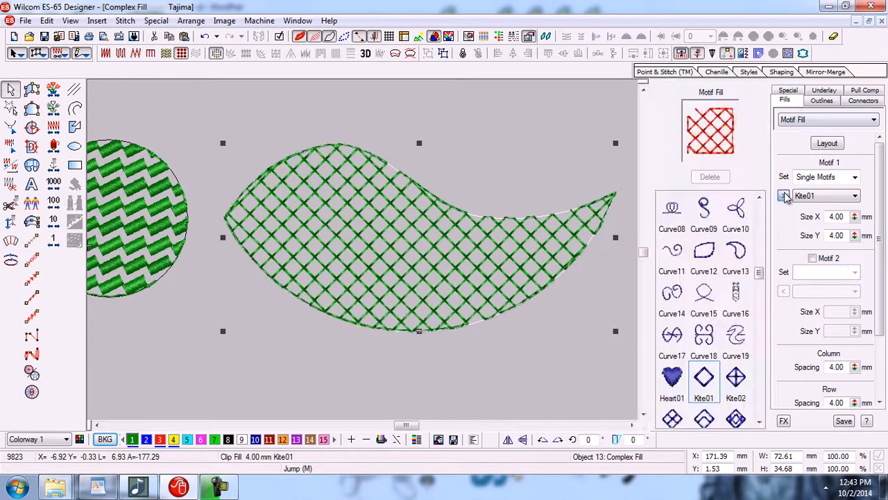
pyautogui.click(705, 253)
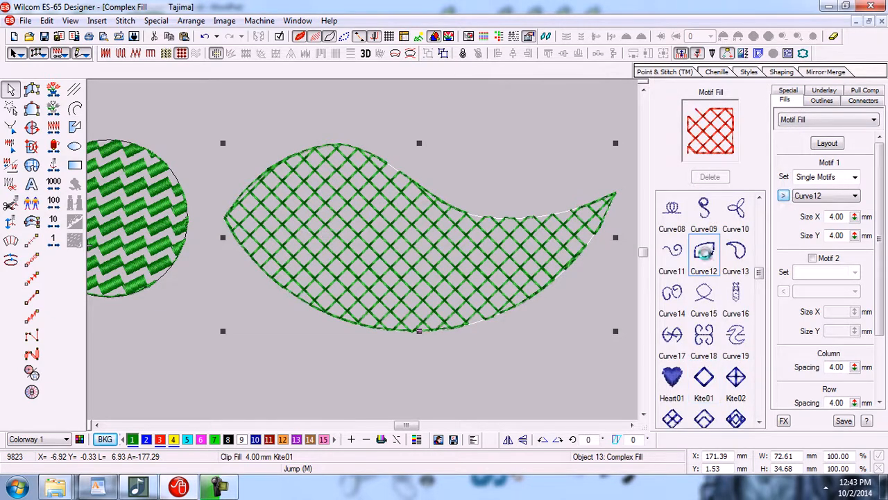
pyautogui.click(717, 325)
pyautogui.click(707, 390)
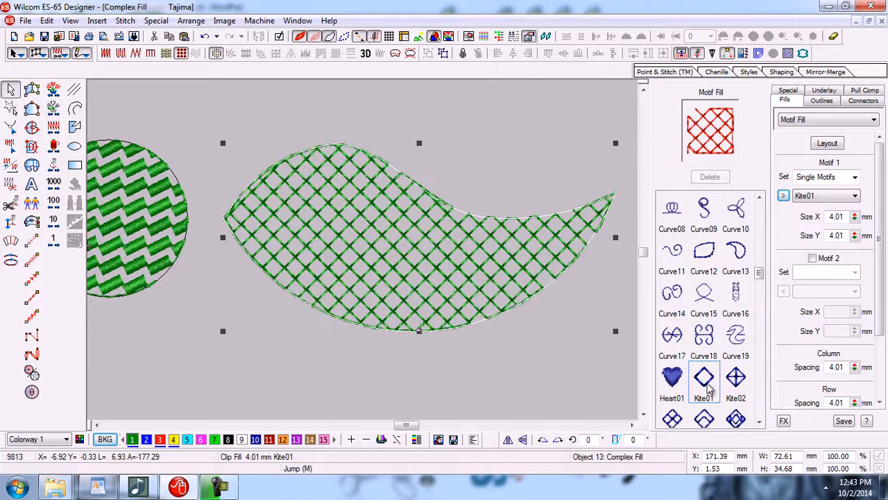
pyautogui.click(705, 420)
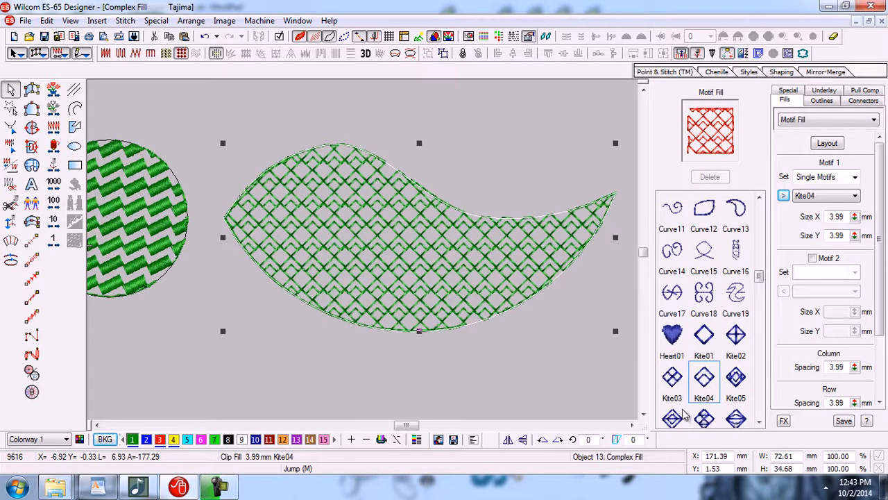
pyautogui.click(679, 415)
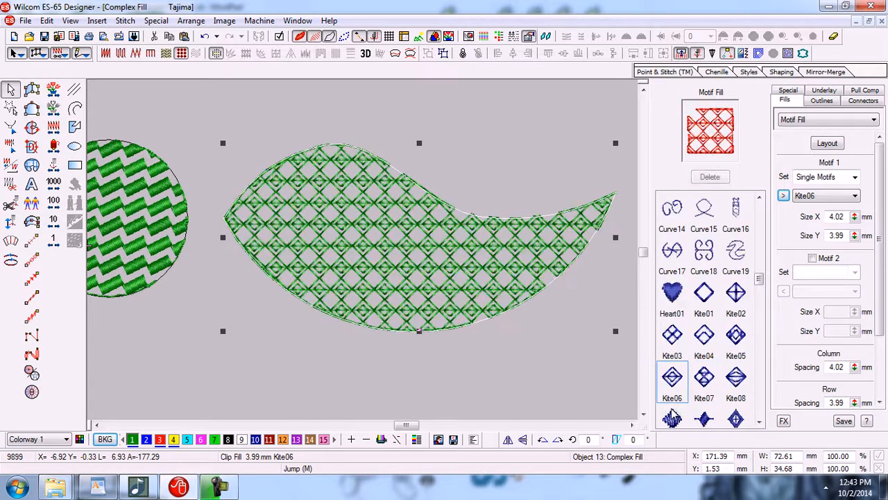
pyautogui.click(783, 195)
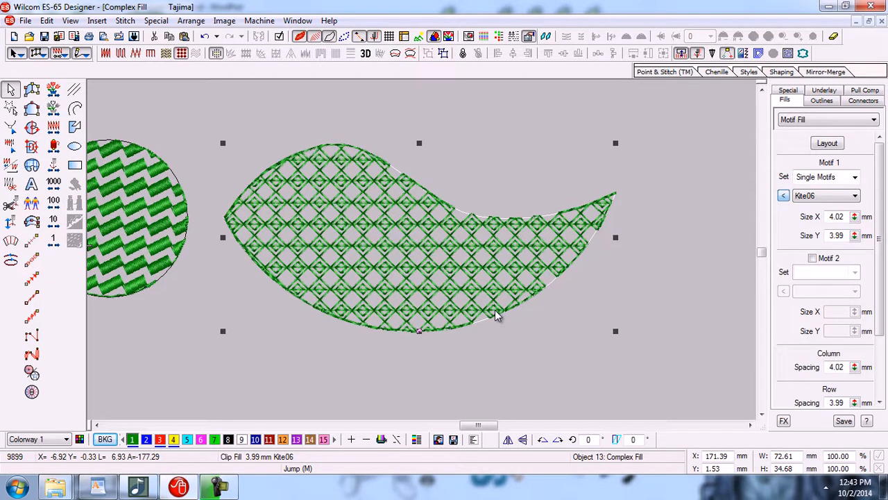
# Recolour the teardrop-like shape with red thread colour 3 and deselect it
pyautogui.click(159, 440)
pyautogui.click(622, 401)
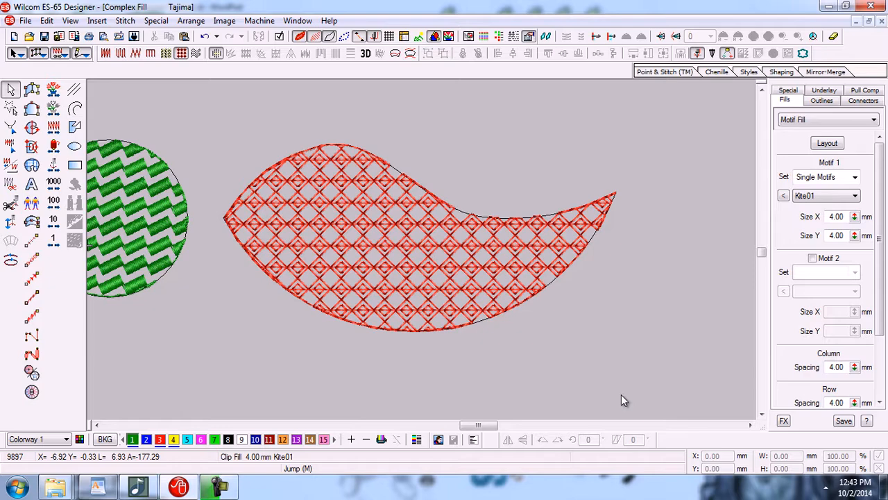